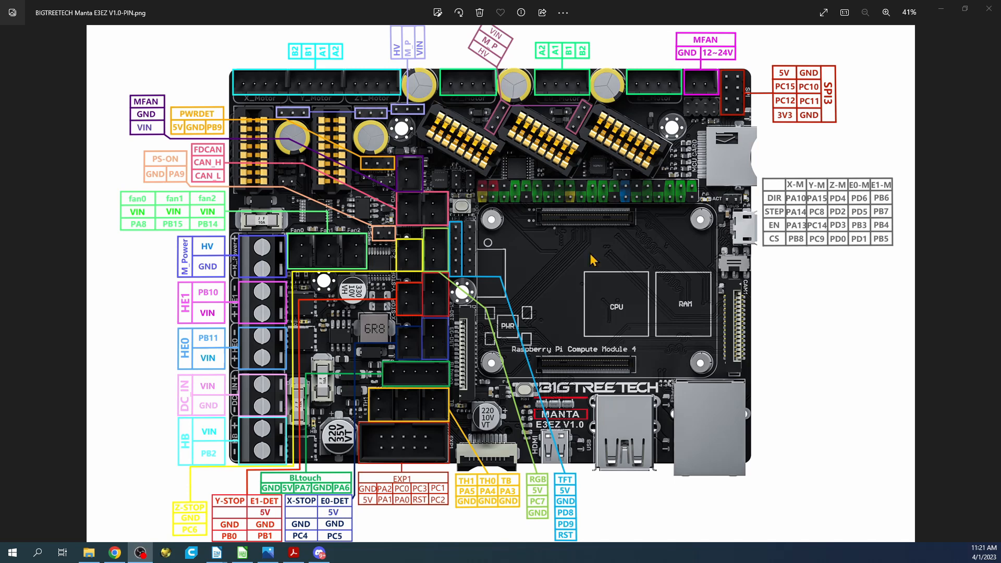
Step: Switch from the pinout image to the Mainsail page in Chrome, close printer.cfg and show the dashboard
left_click(938, 7)
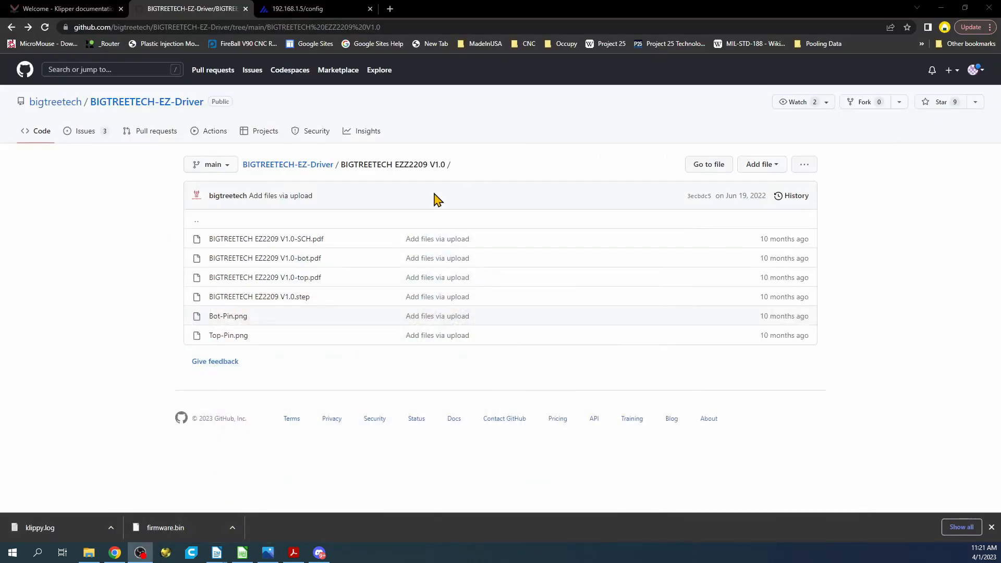
left_click(301, 9)
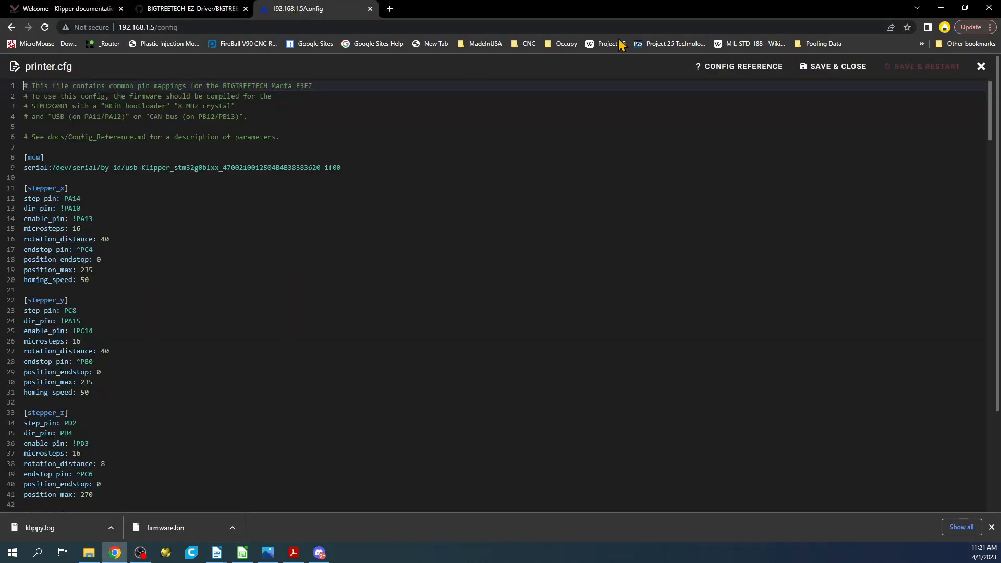
left_click(981, 67)
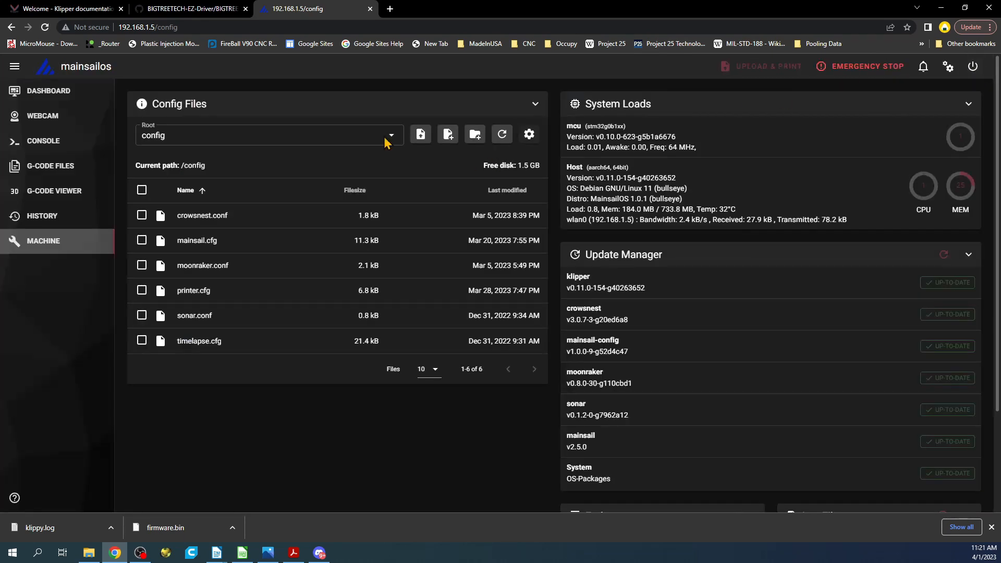
left_click(45, 93)
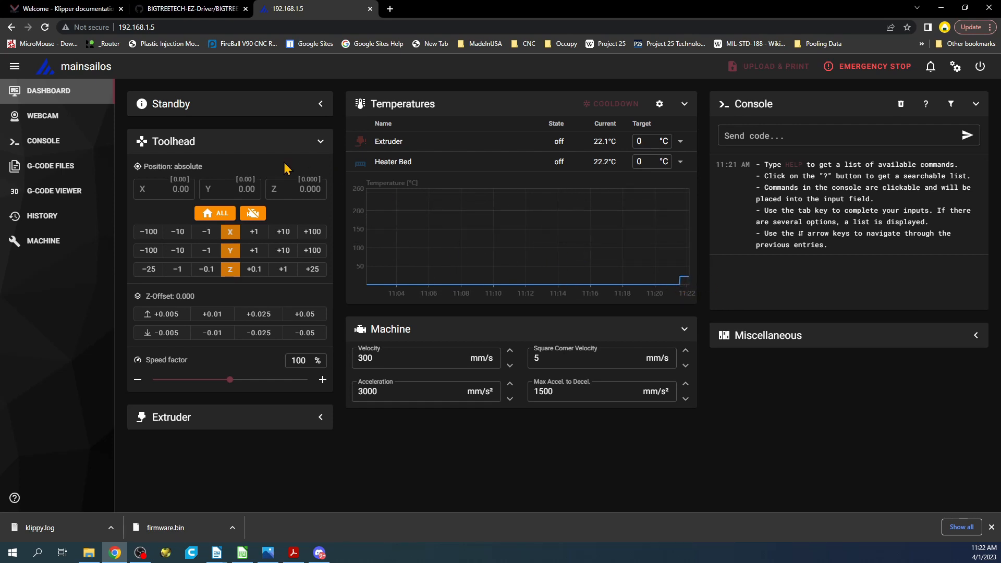
Step: Open printer.cfg from the machine's config files and go to the serial line of the [mcu] section
left_click(48, 241)
scroll(815, 238, "down", 3)
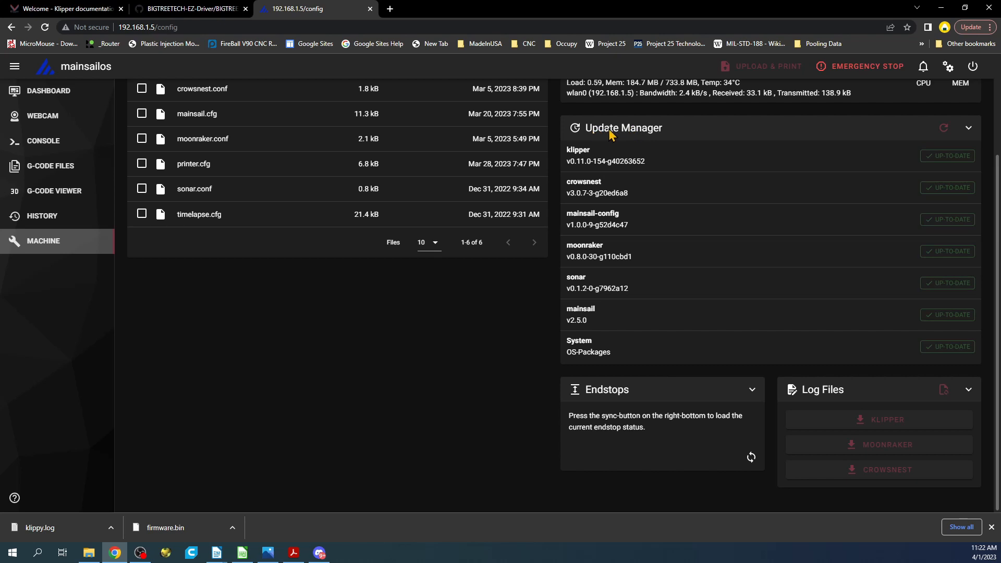
scroll(620, 133, "up", 1)
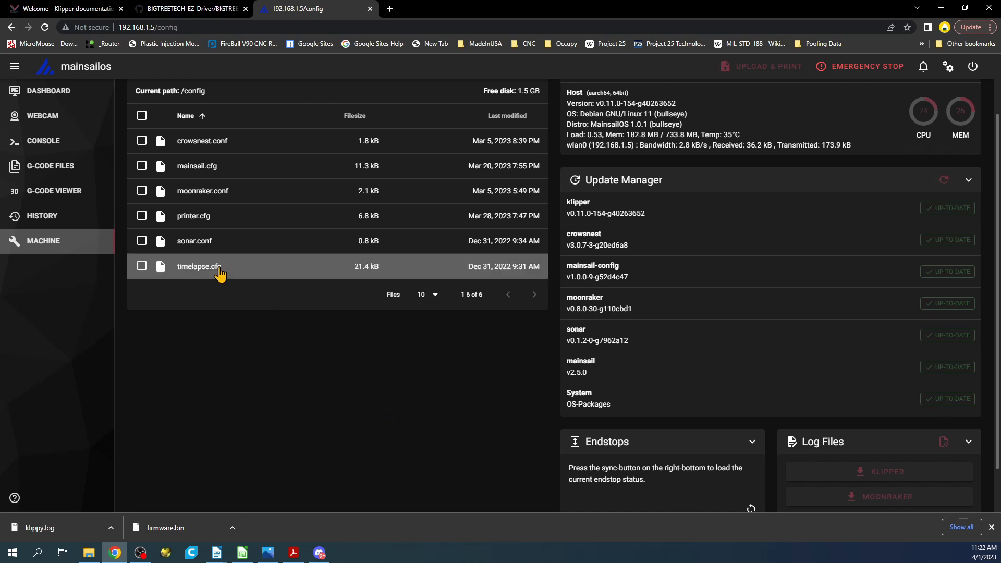
left_click(190, 216)
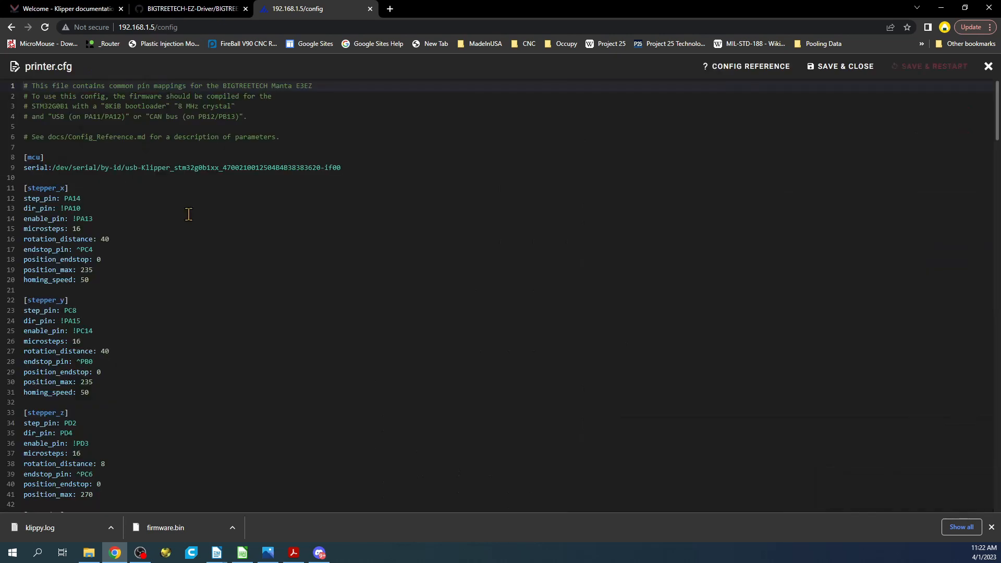
left_click(368, 167)
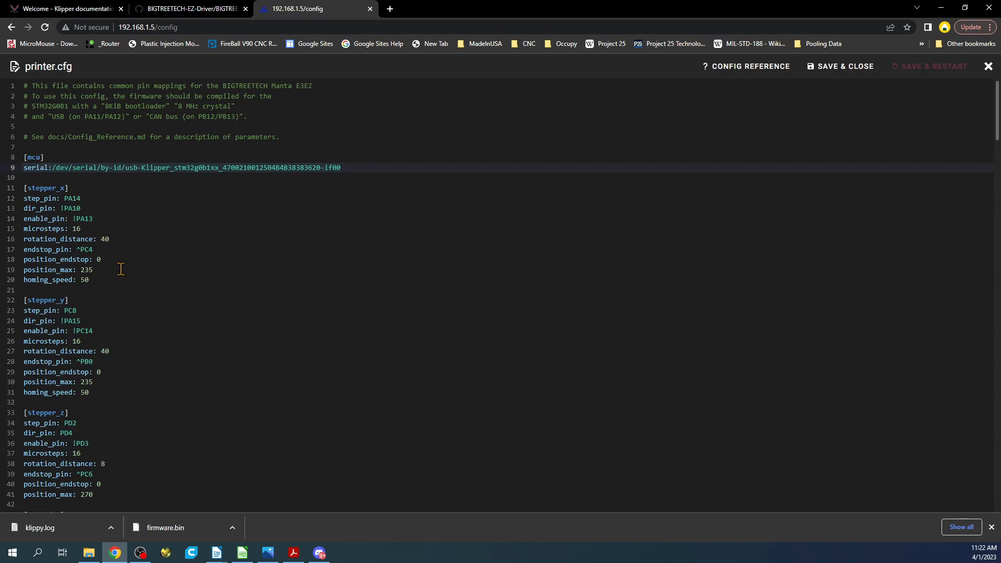
Step: Copy the commented [tmc2209 stepper_x] block from the TMC2209 configuration and paste it below the [stepper_x] section
left_click_drag(103, 275, 8, 188)
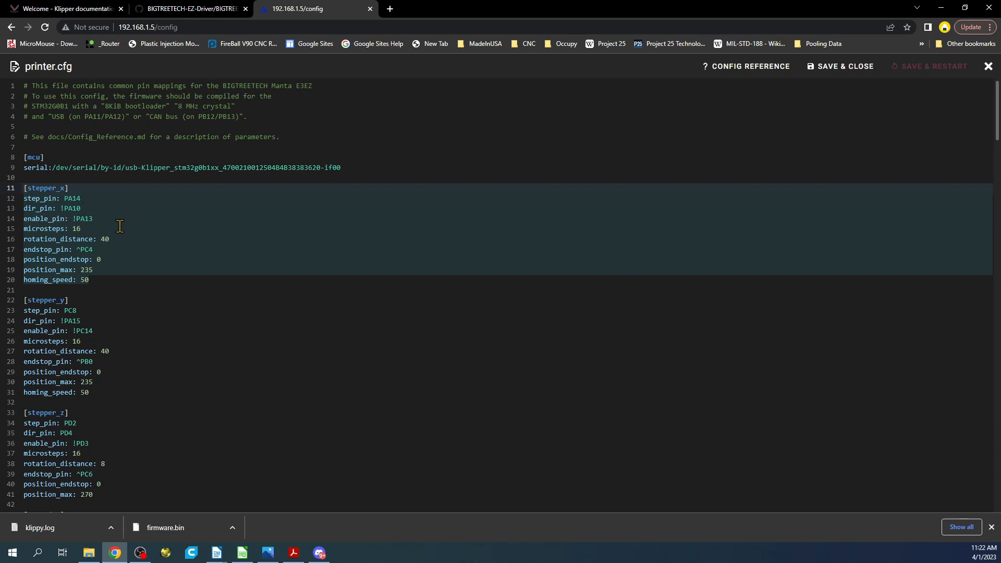
scroll(111, 267, "down", 2)
scroll(111, 267, "down", 17)
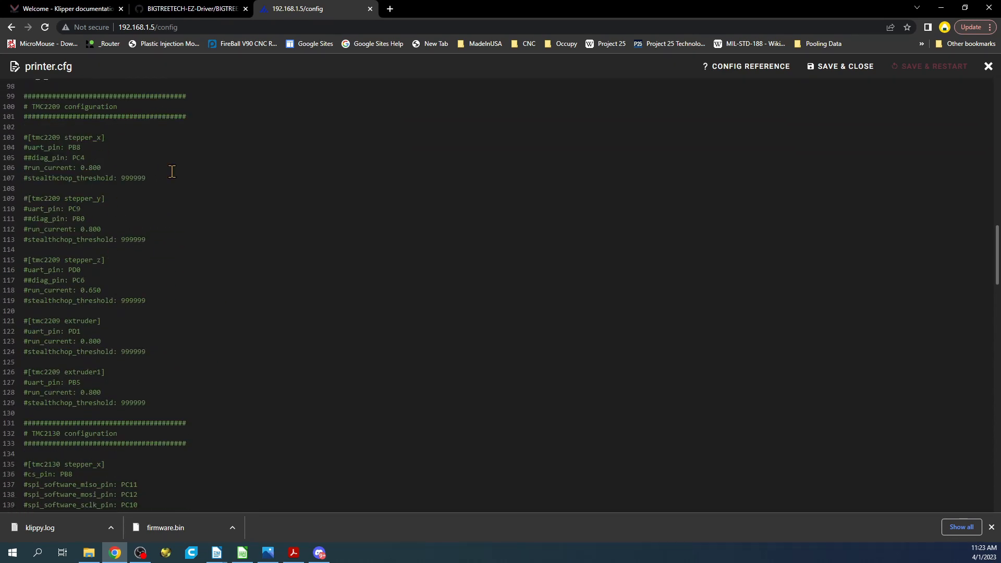
left_click_drag(162, 178, 14, 135)
key("ctrl+c")
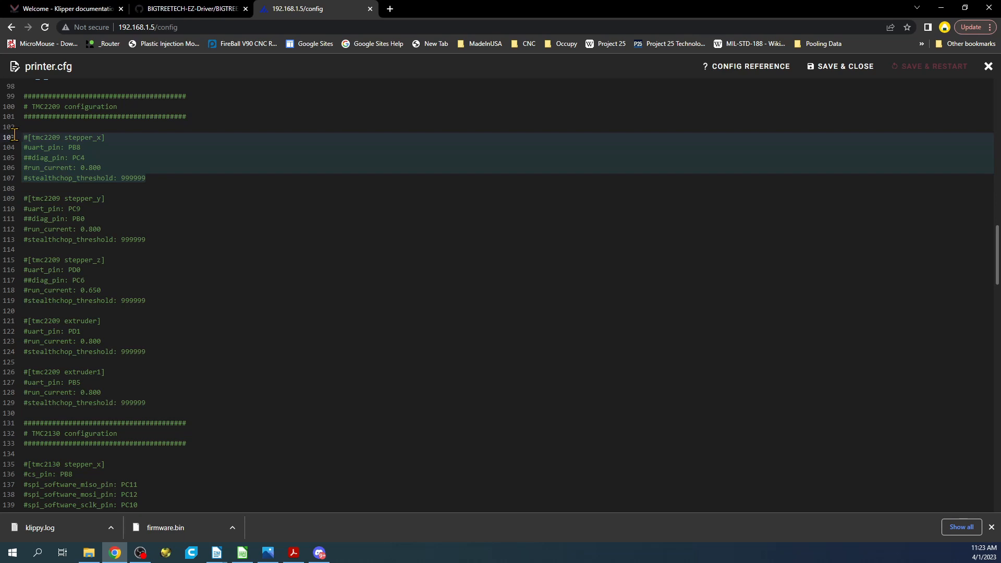
scroll(21, 136, "up", 13)
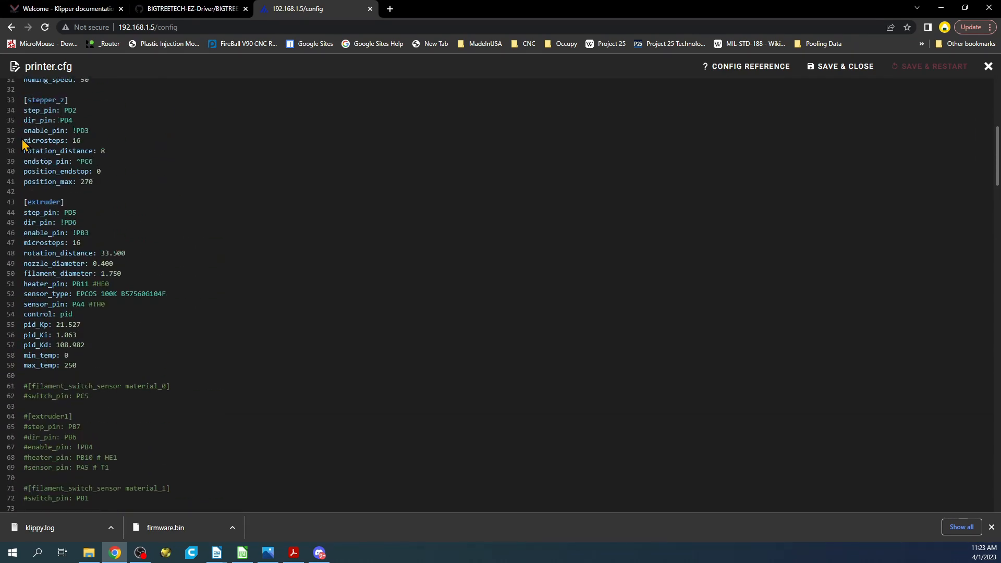
scroll(21, 139, "up", 2)
scroll(21, 140, "up", 2)
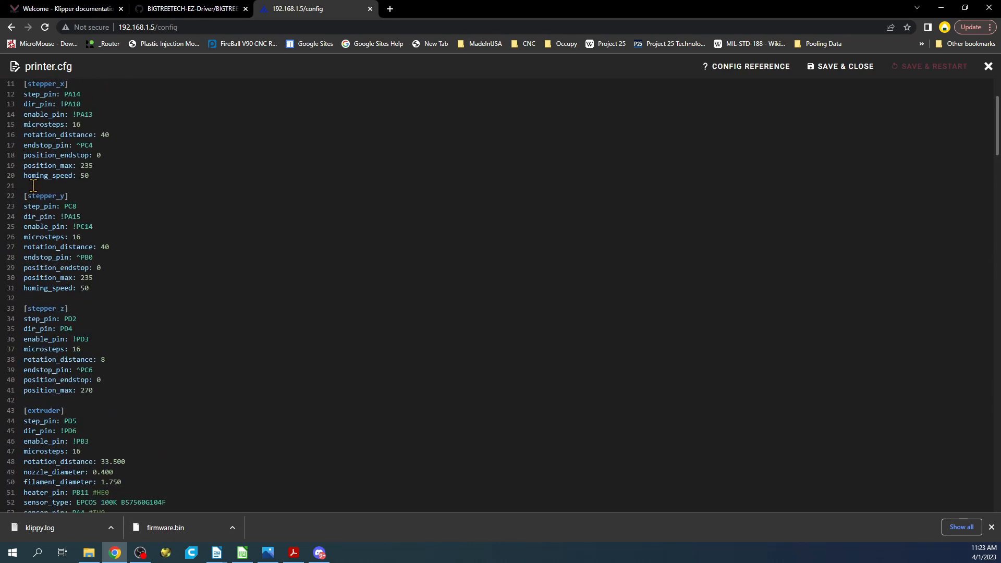
left_click(33, 185)
key("Return")
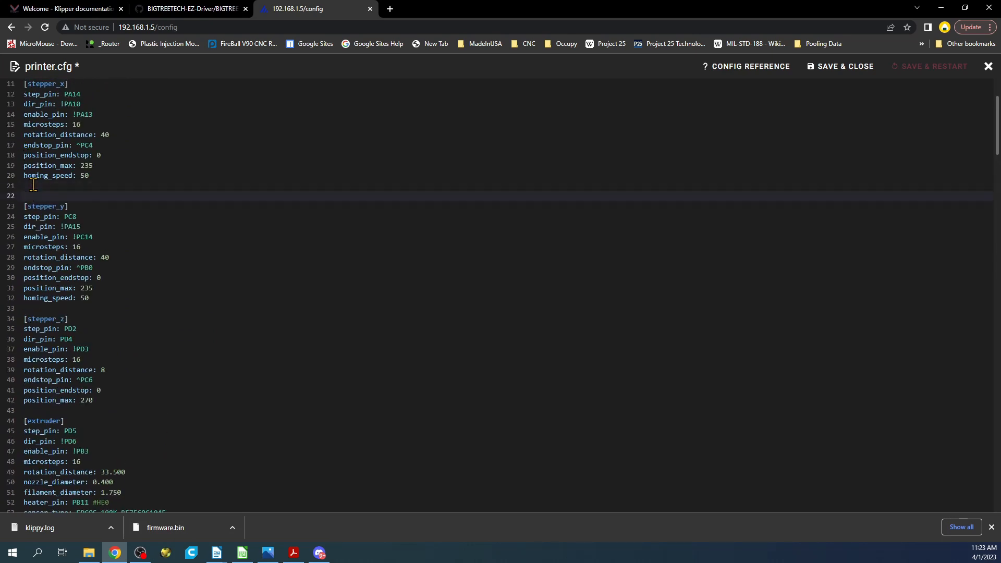
key("ctrl+v")
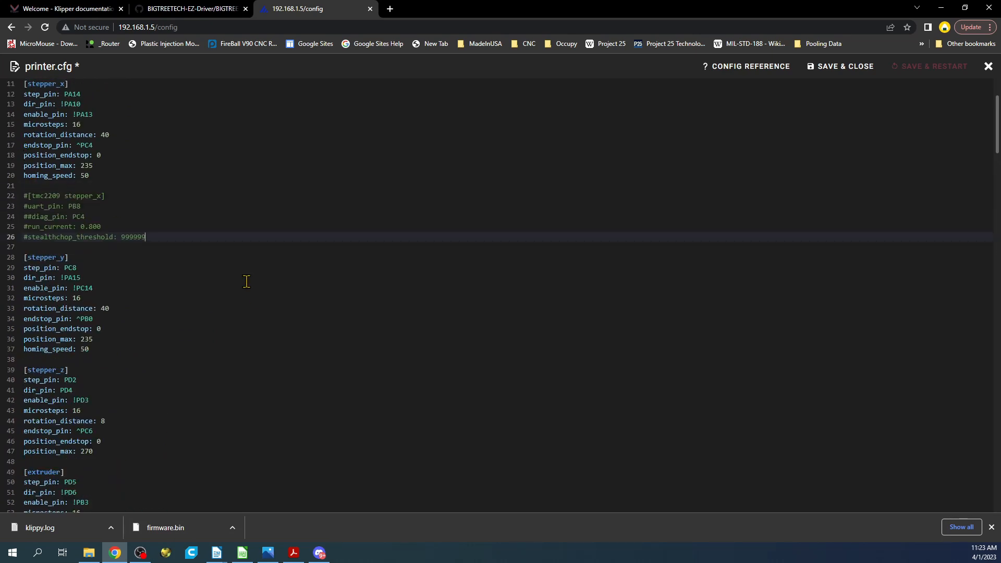
Step: Uncomment the pasted [tmc2209 stepper_x] block, leaving only its diag_pin line commented
left_click_drag(151, 238, 20, 203)
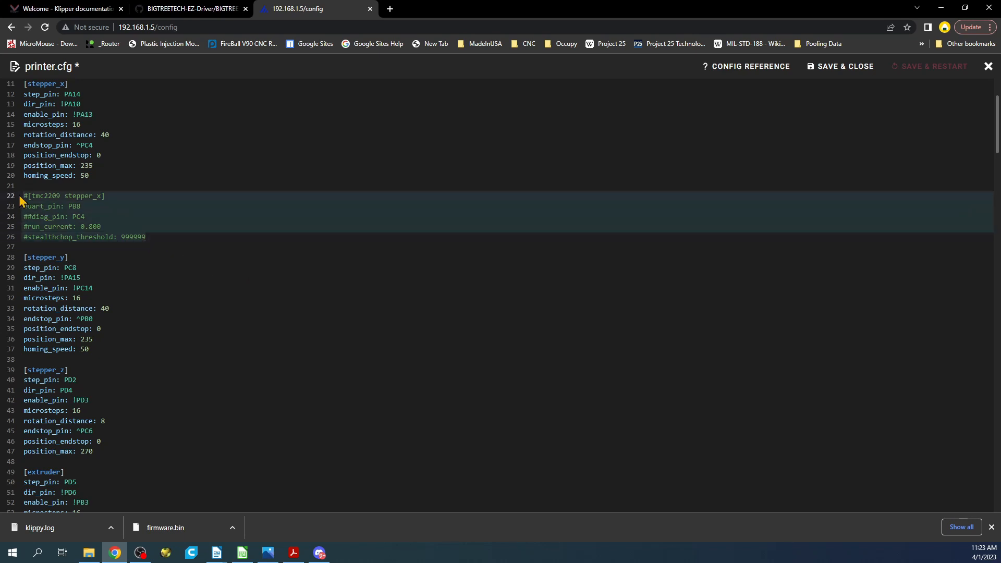
key("ctrl+slash")
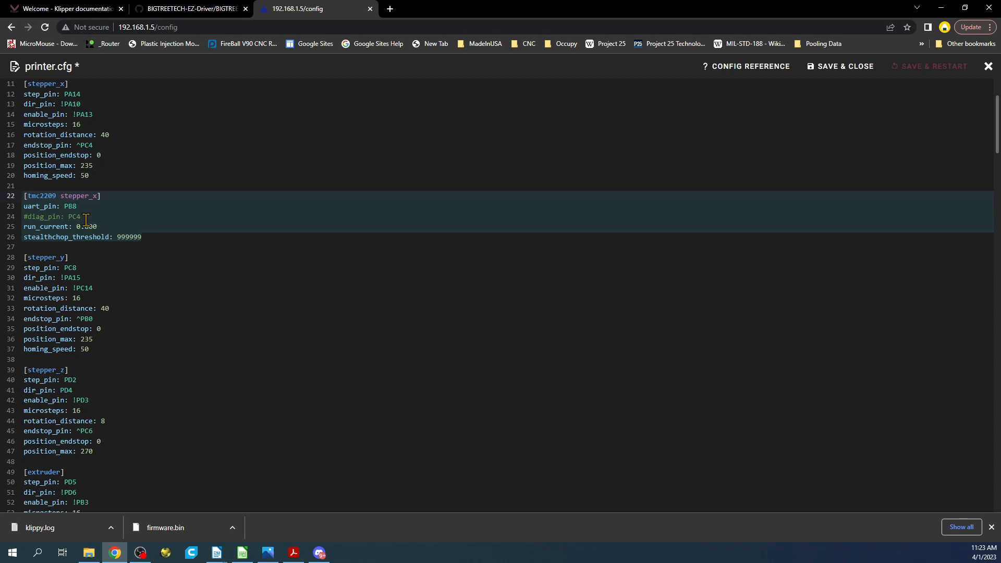
left_click_drag(85, 219, 26, 219)
left_click(78, 216)
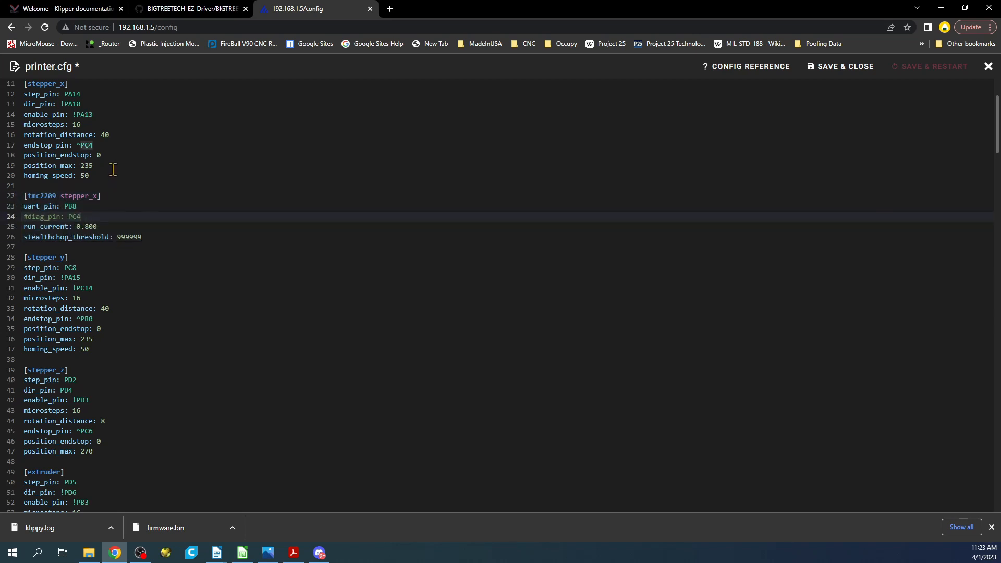
Step: Remove the ^ pull-up prefix from the [stepper_x] endstop_pin PC4, then save the file and restart the firmware
left_click(85, 148)
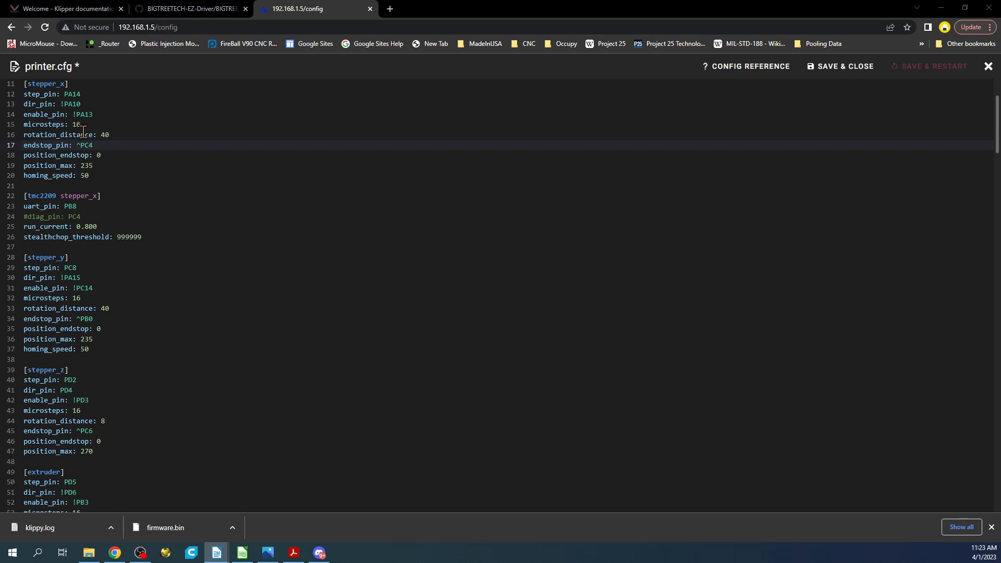
left_click(76, 145)
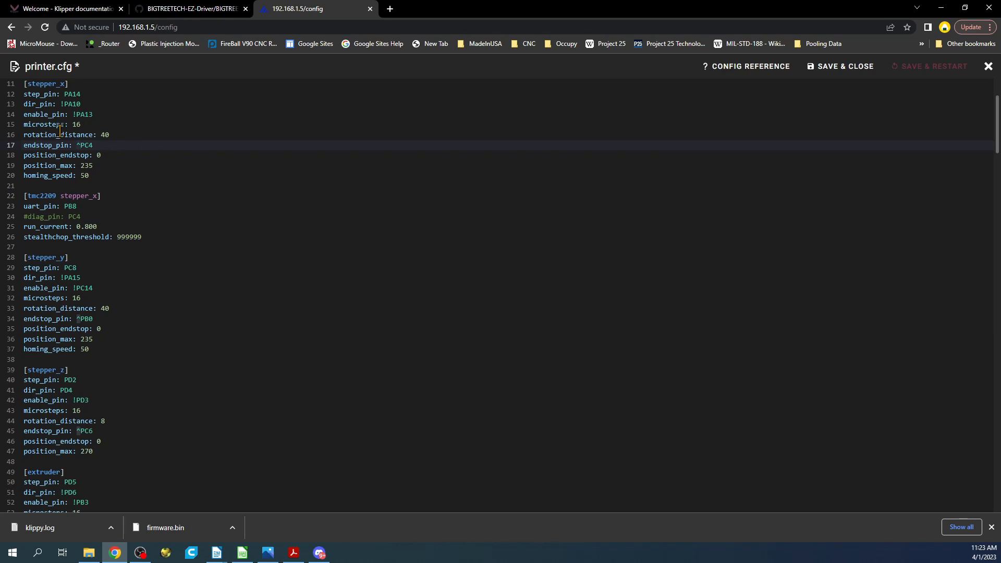
left_click(80, 145)
left_click(931, 66)
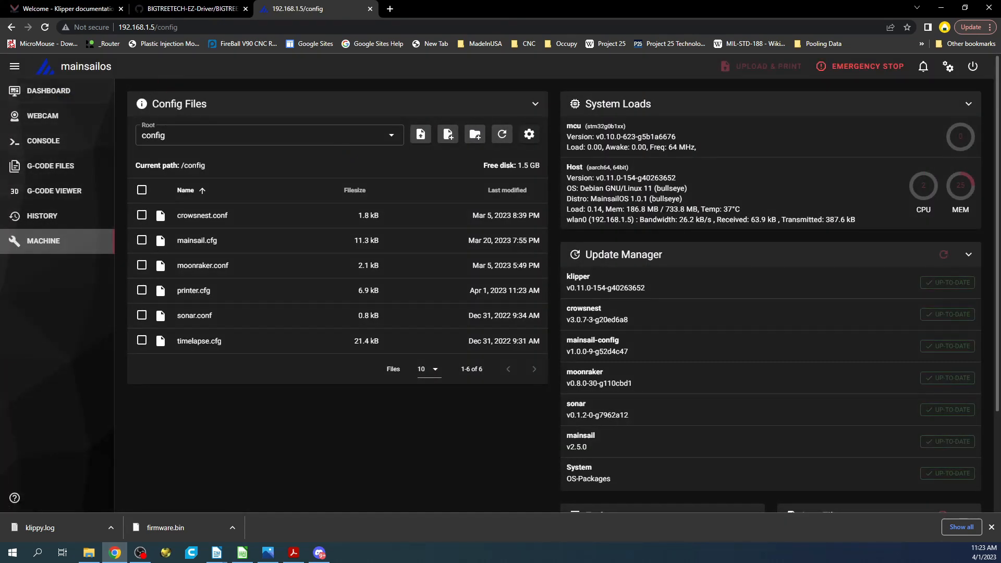
Step: Query the endstop states from the dashboard console with M119, and send the same command again with the X switch actuated
left_click(30, 93)
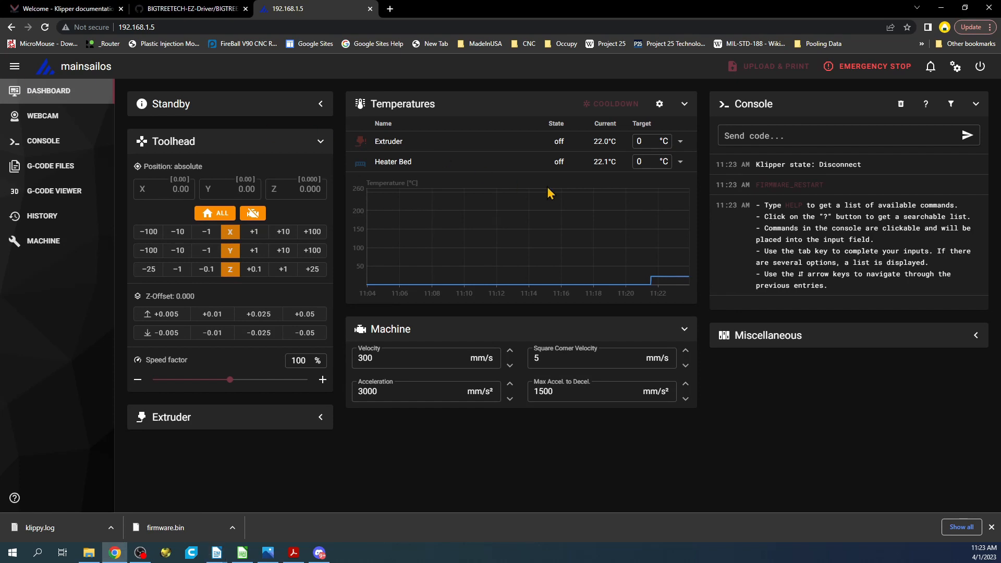
left_click(745, 135)
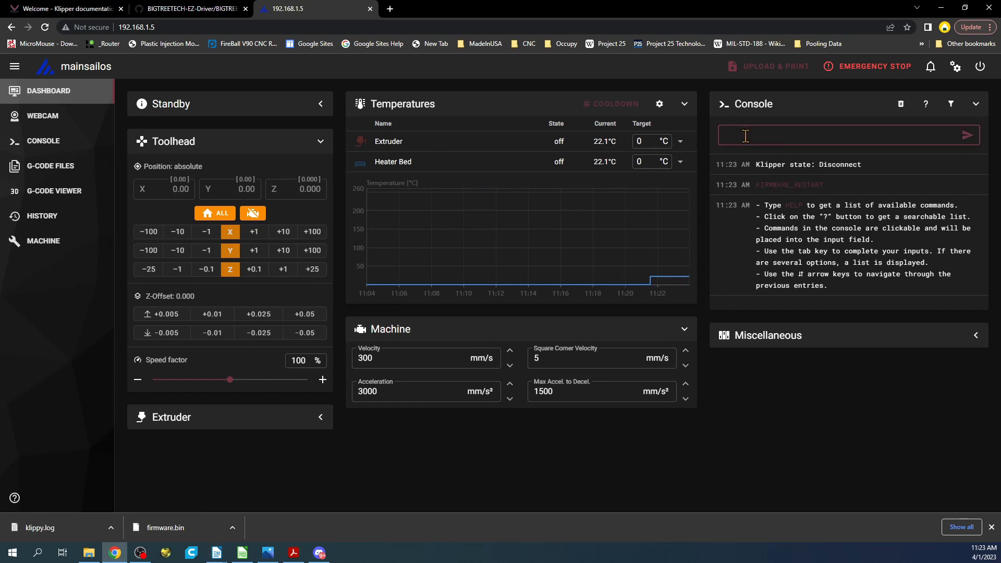
type("M119")
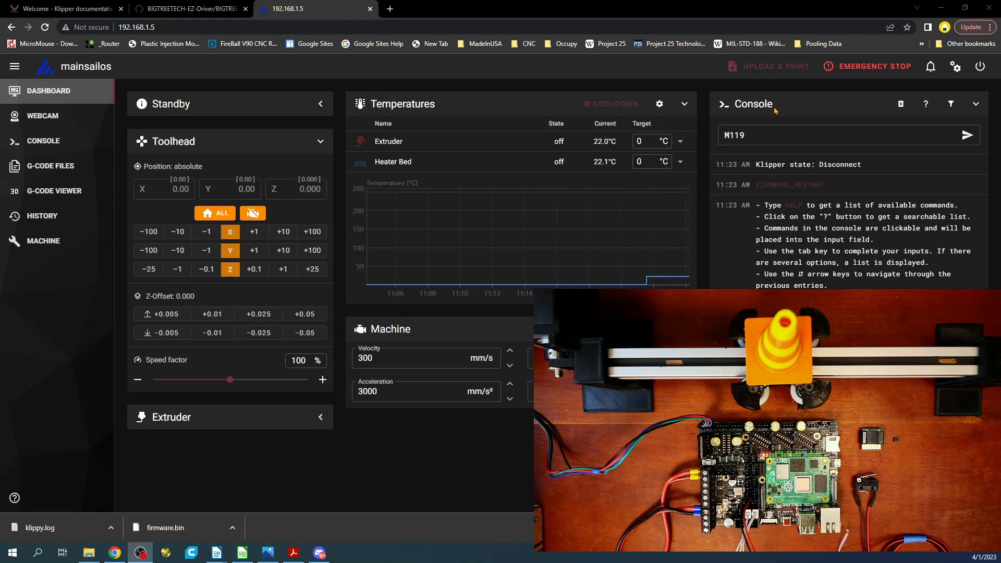
left_click(752, 136)
key("Return")
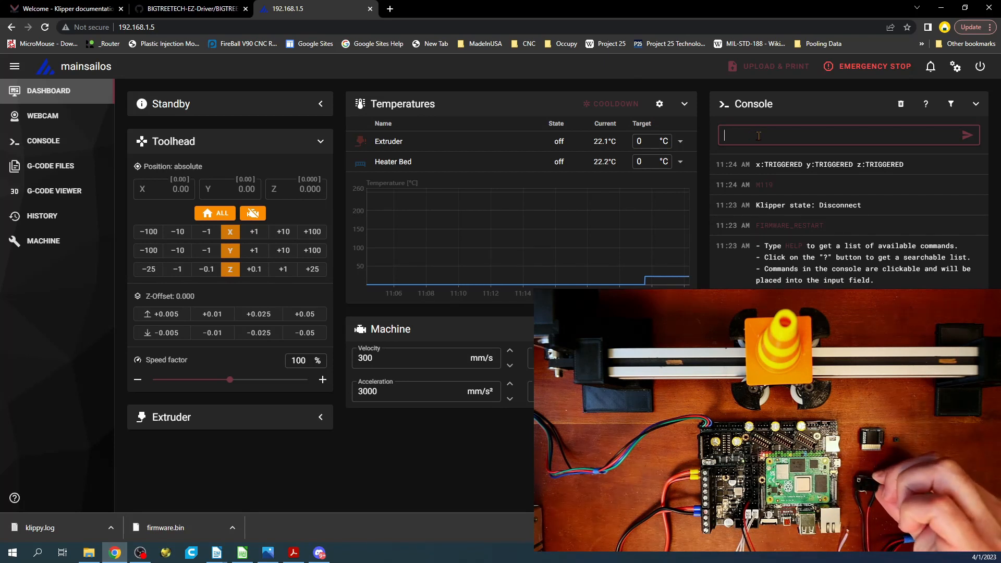
key("Up")
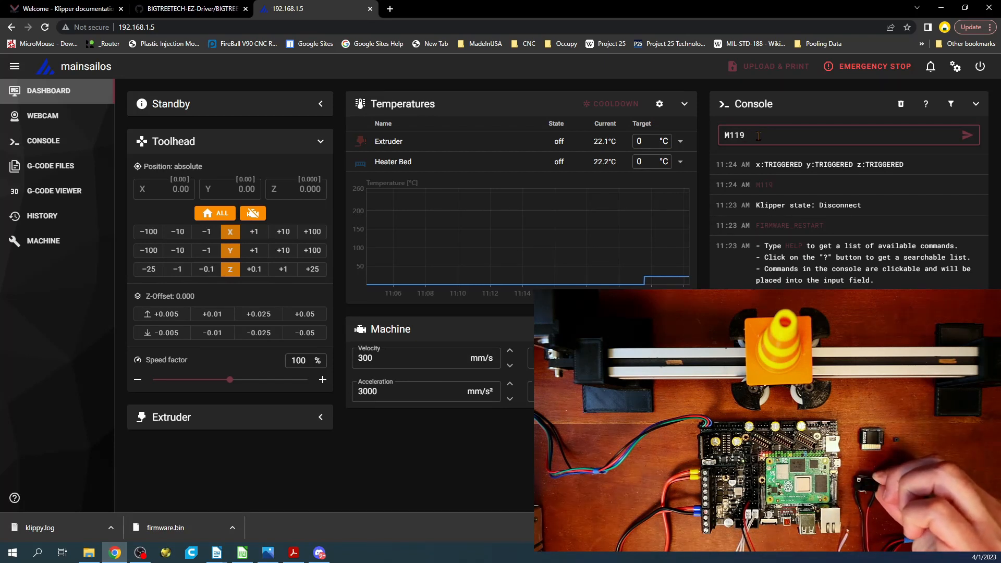
key("Return")
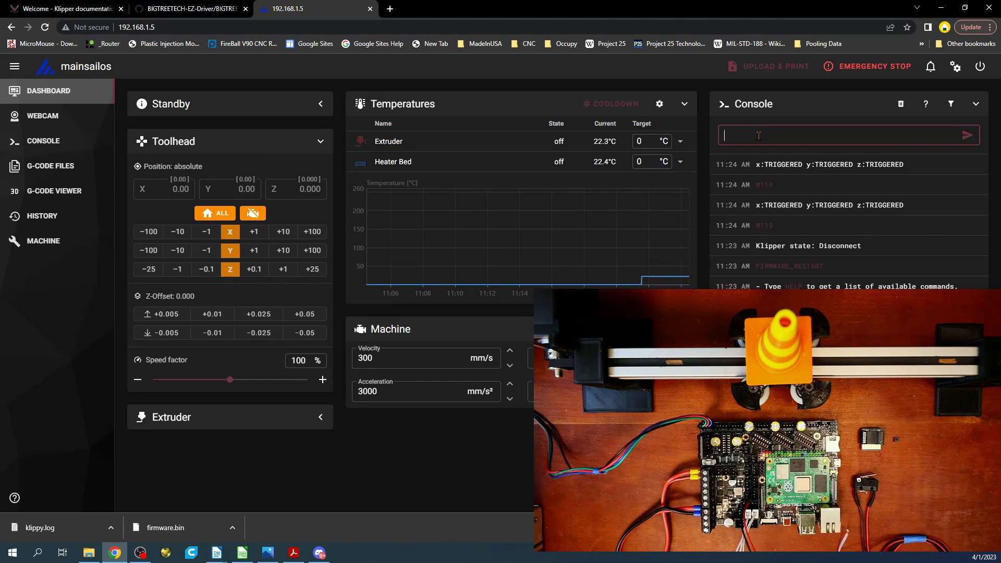
Step: Reopen printer.cfg at the [stepper_x] endstop_pin line and check the stop and detection pins in the Manta E3EZ pinout image
left_click(53, 242)
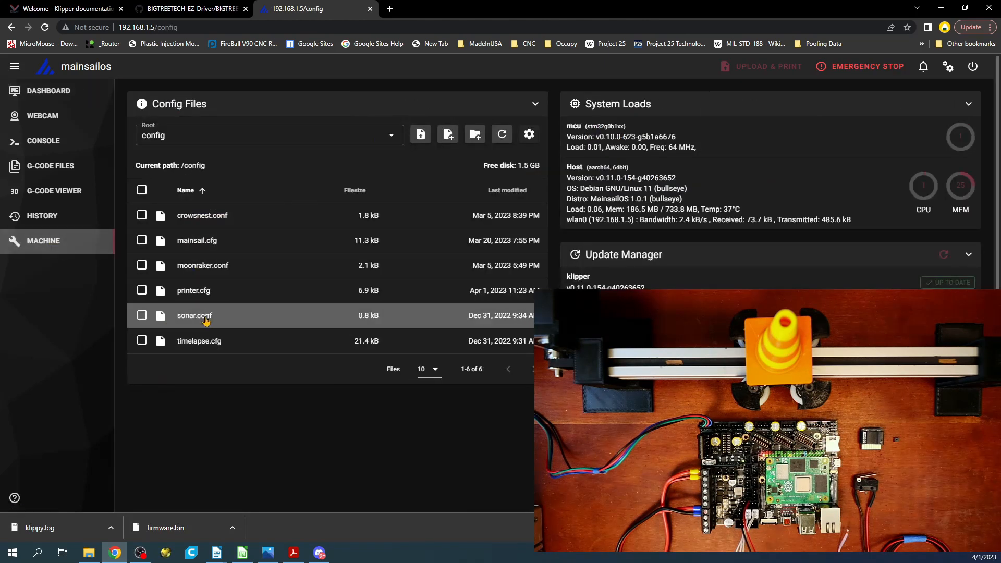
left_click(201, 297)
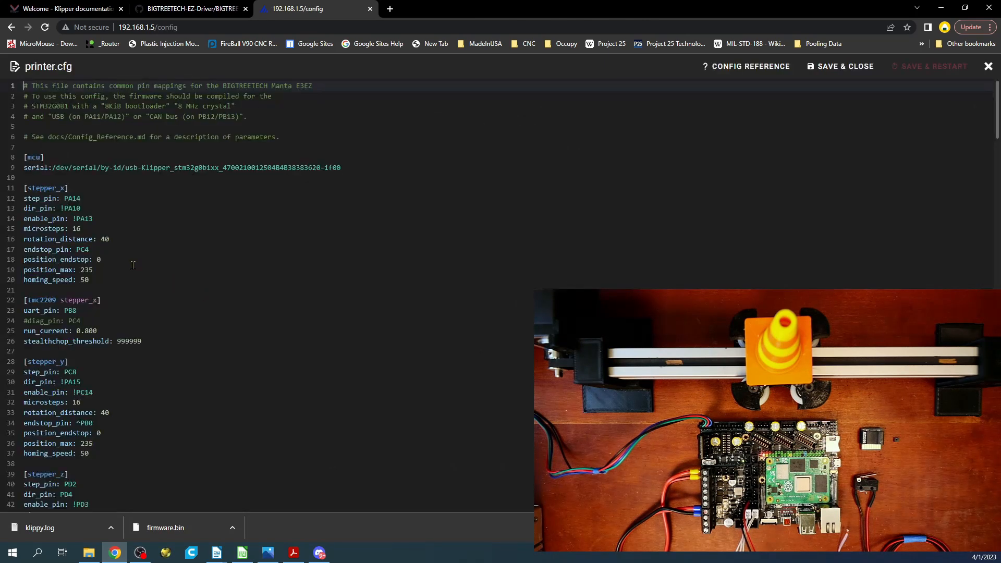
left_click(77, 249)
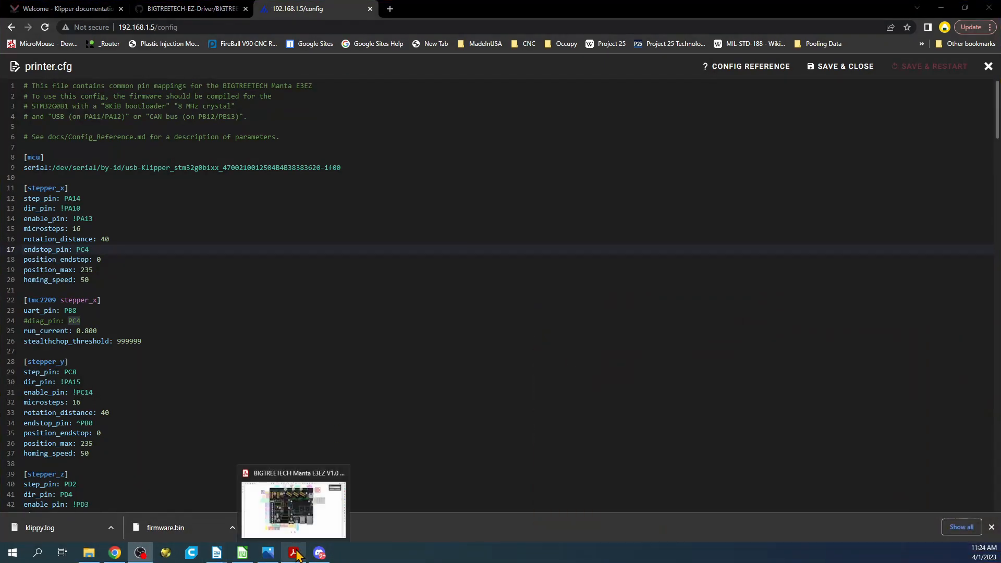
left_click(267, 553)
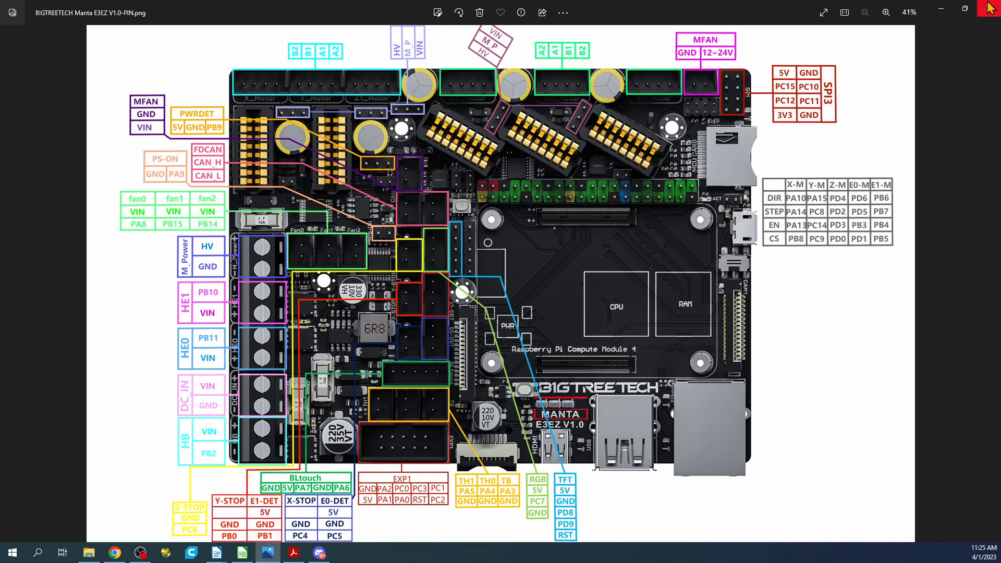
left_click(942, 9)
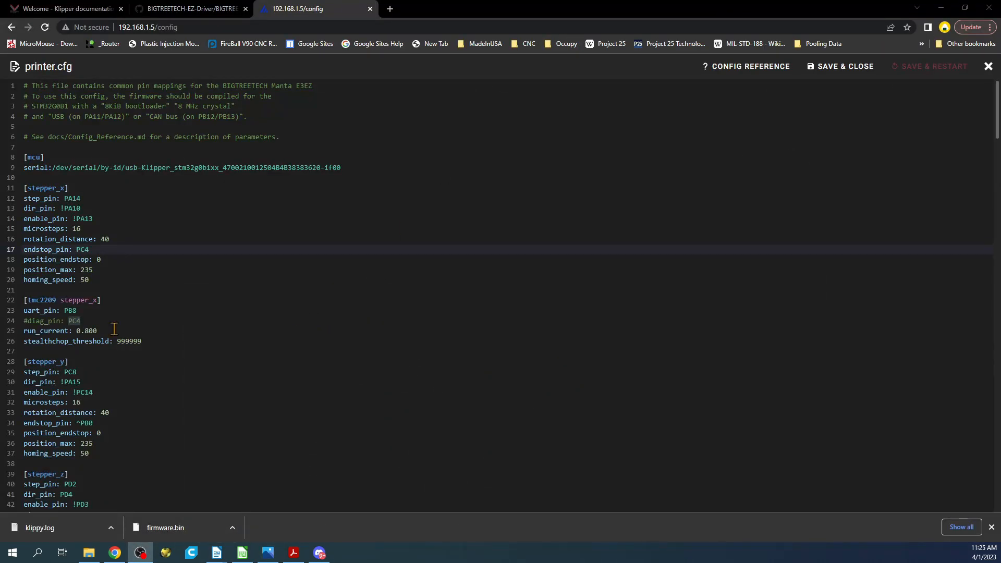
Step: Set the [stepper_x] endstop_pin to PC5, save and restart the firmware, and return to the dashboard
left_click(92, 250)
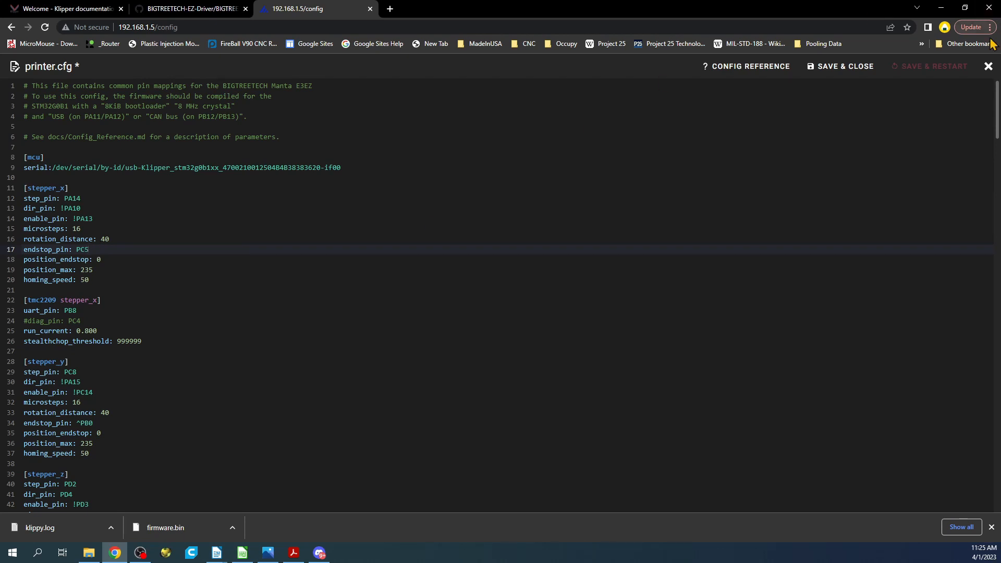
left_click(946, 69)
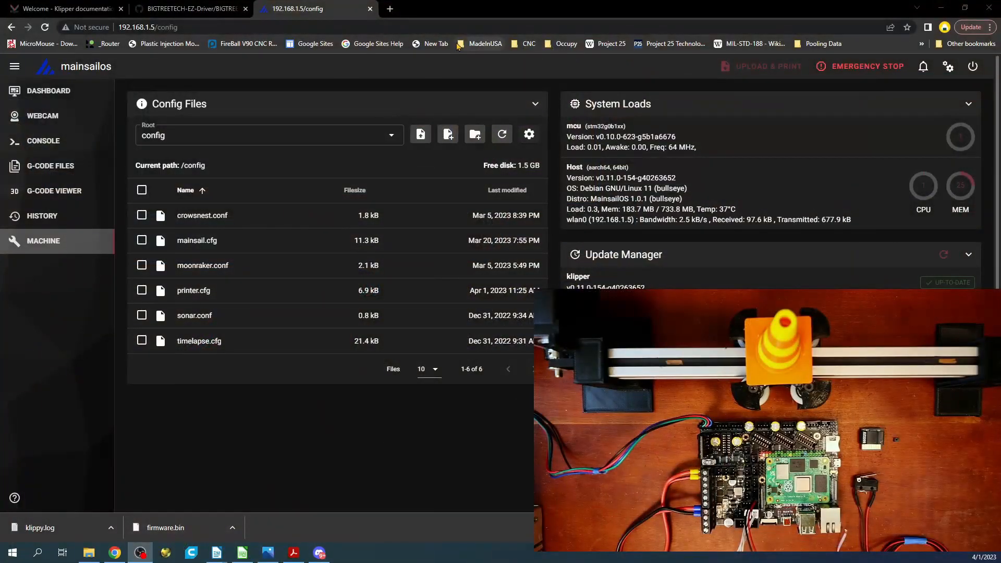
left_click(50, 90)
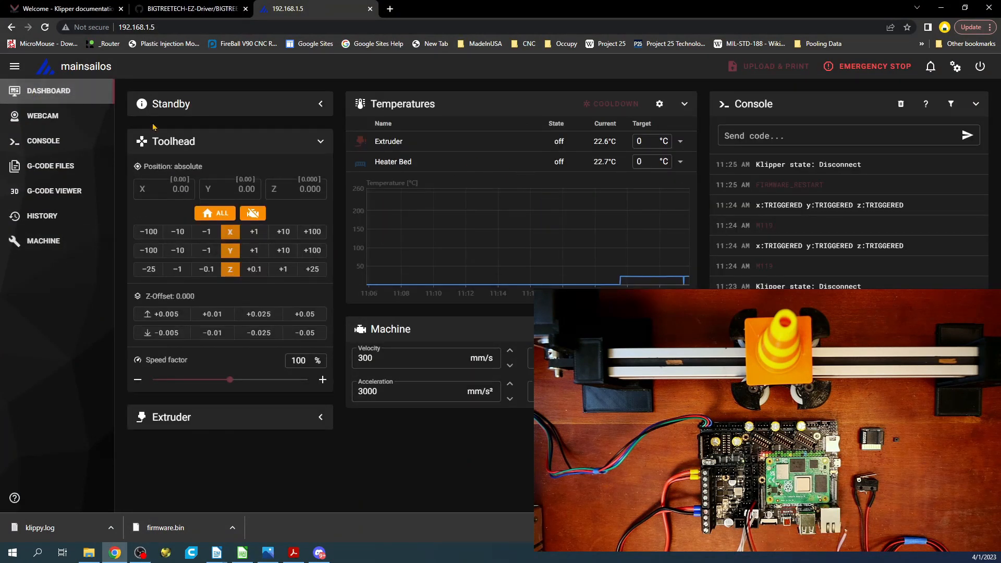
Step: Query the endstop states with M119 on the PC5 configuration, and repeat the query with the X switch actuated
left_click(760, 136)
type("M119")
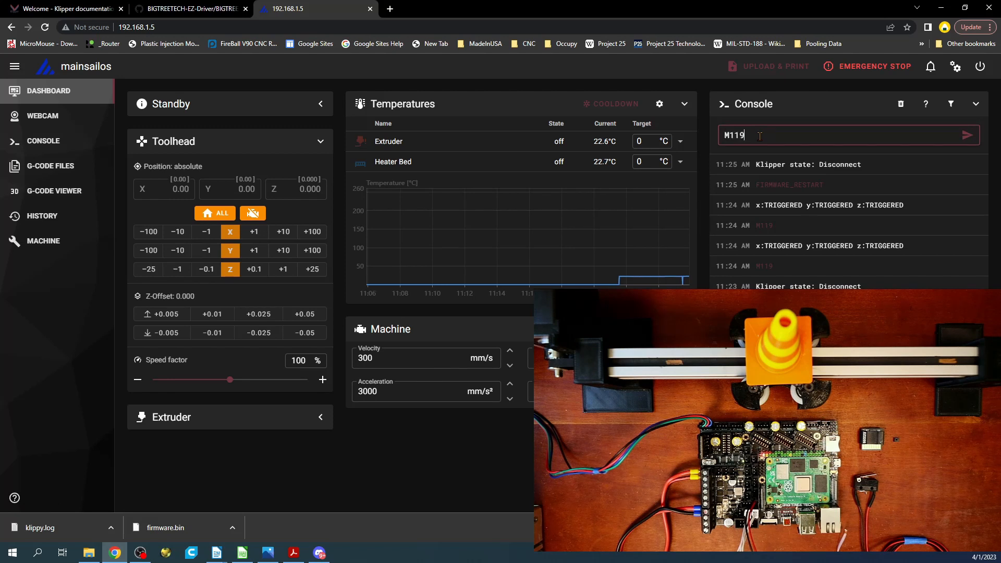
key("Return")
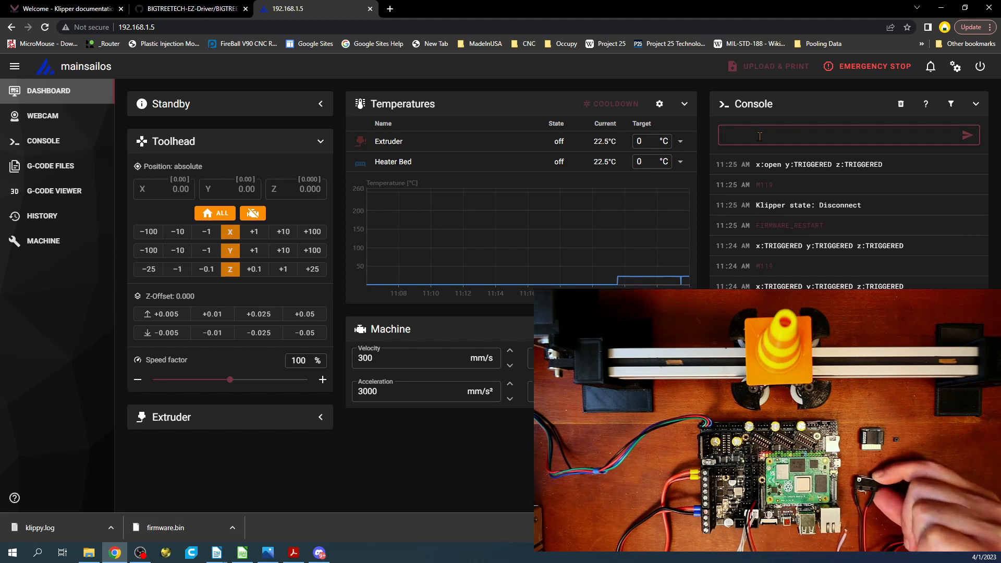
key("Up")
key("Return")
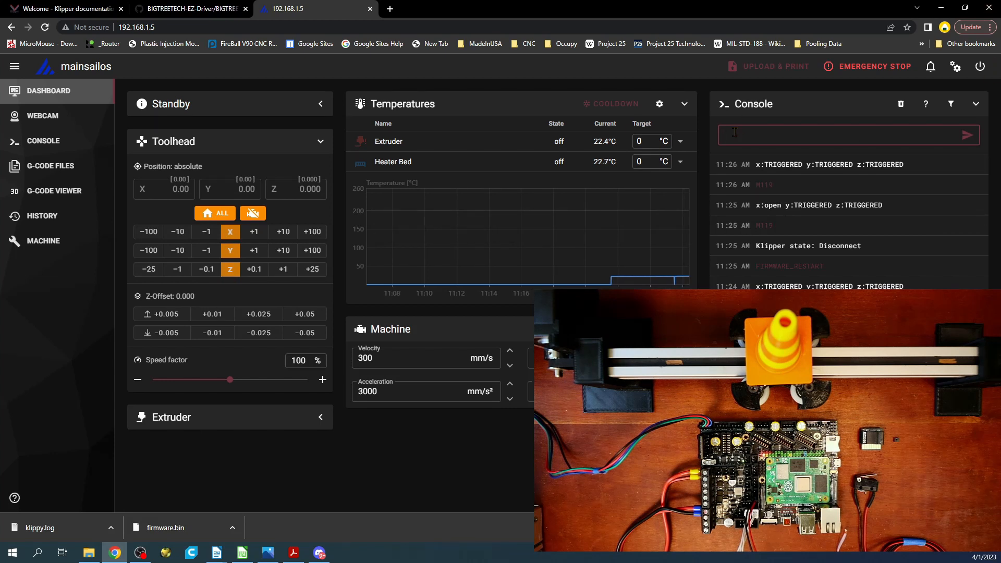
Step: Try to home the X axis with G28 X while actuating the switch by hand, and highlight the console response
type("G")
type("29")
type(" X")
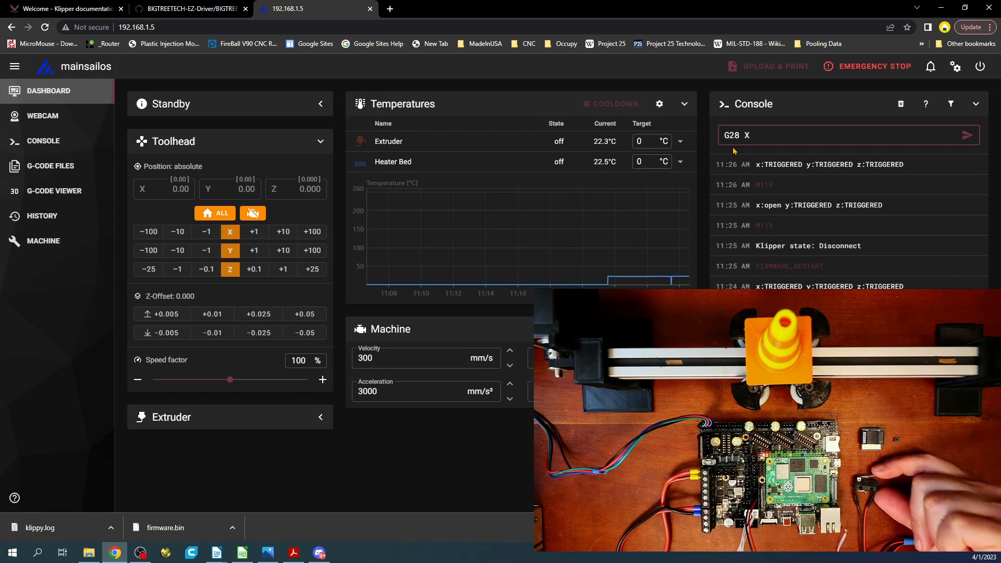
key("Return")
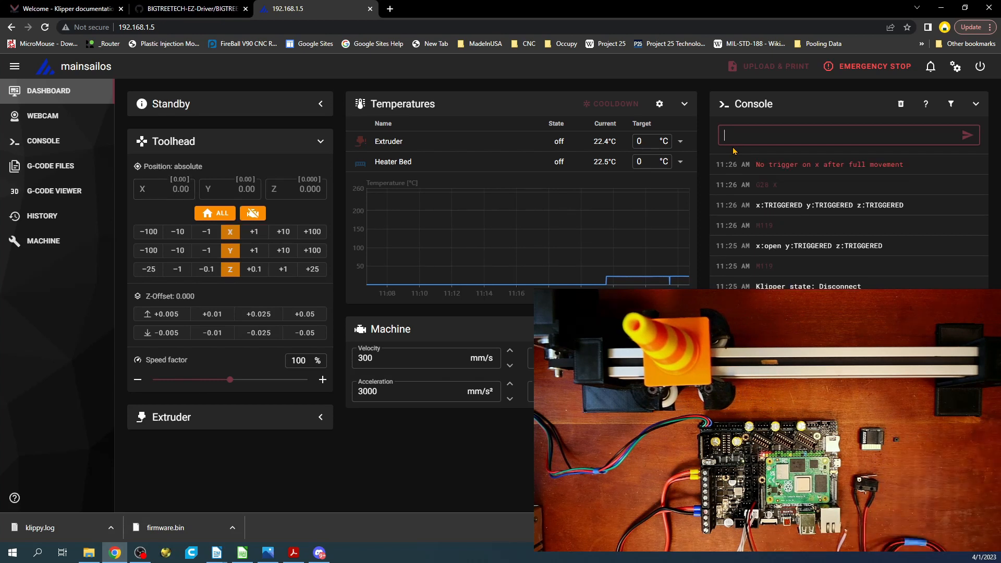
left_click_drag(923, 170, 766, 167)
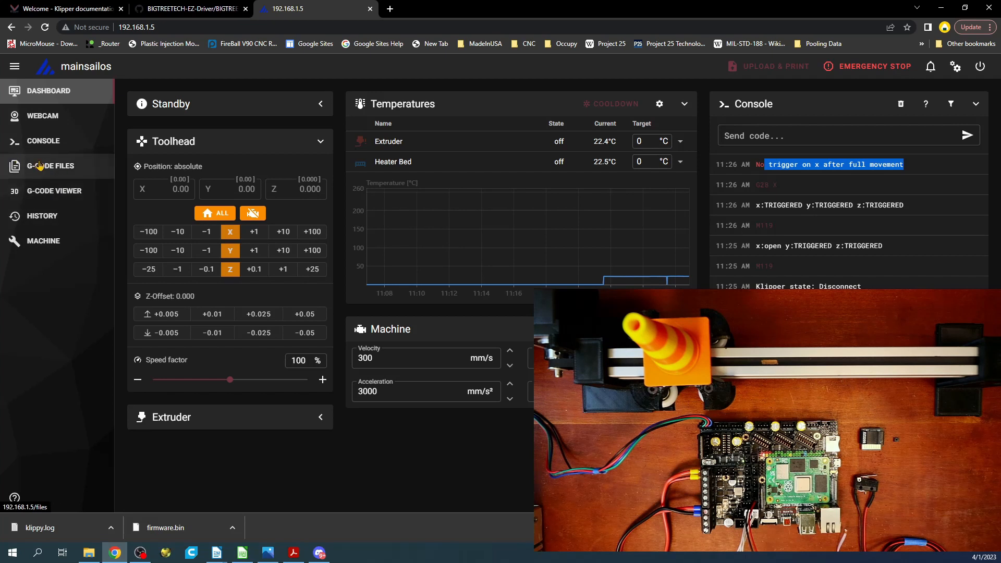
Step: Add homing_retract_dist: 0 below homing_speed in the [stepper_x] section of printer.cfg, save the file and restart the firmware
left_click(42, 244)
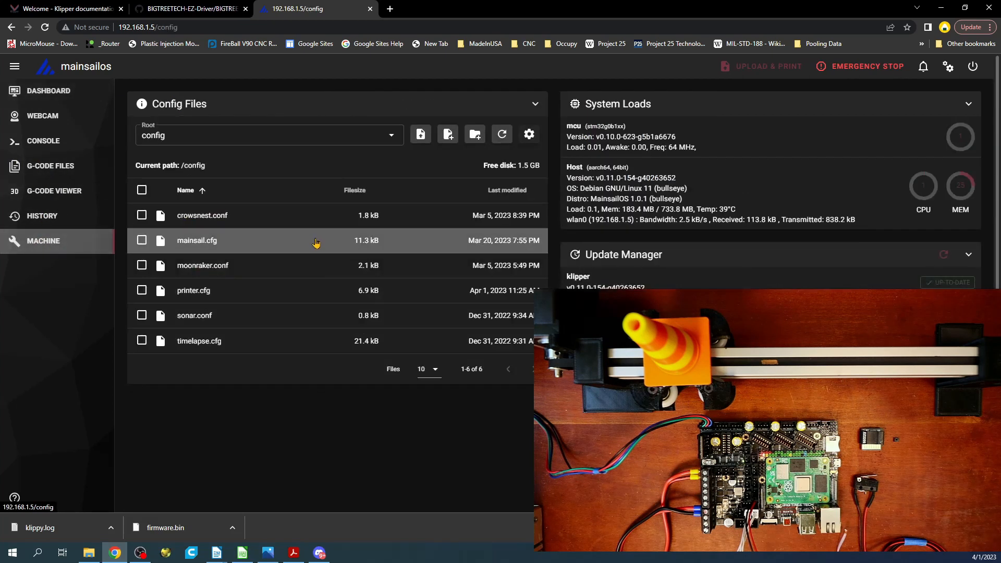
left_click(203, 291)
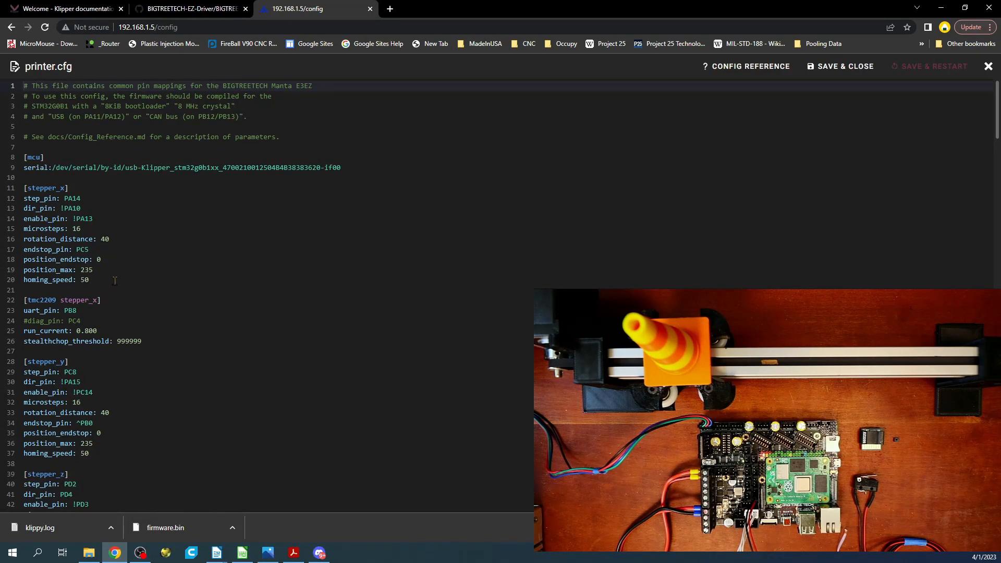
left_click(92, 282)
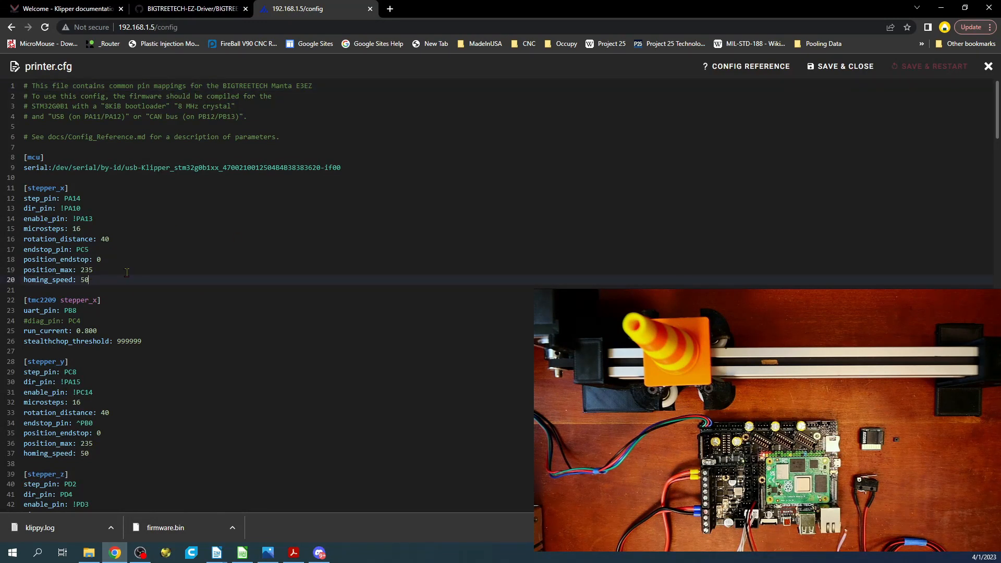
key("Return")
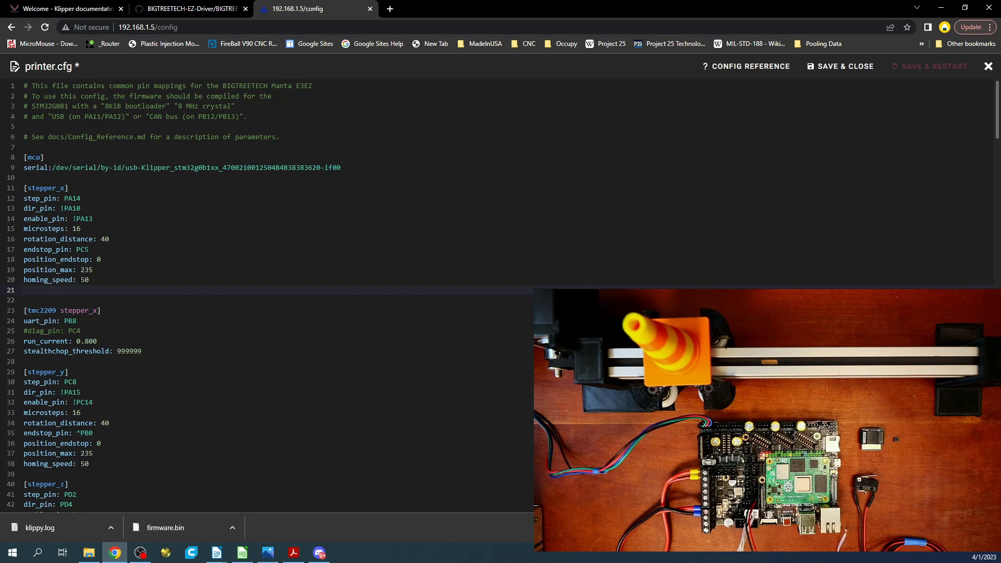
key("alt+Tab")
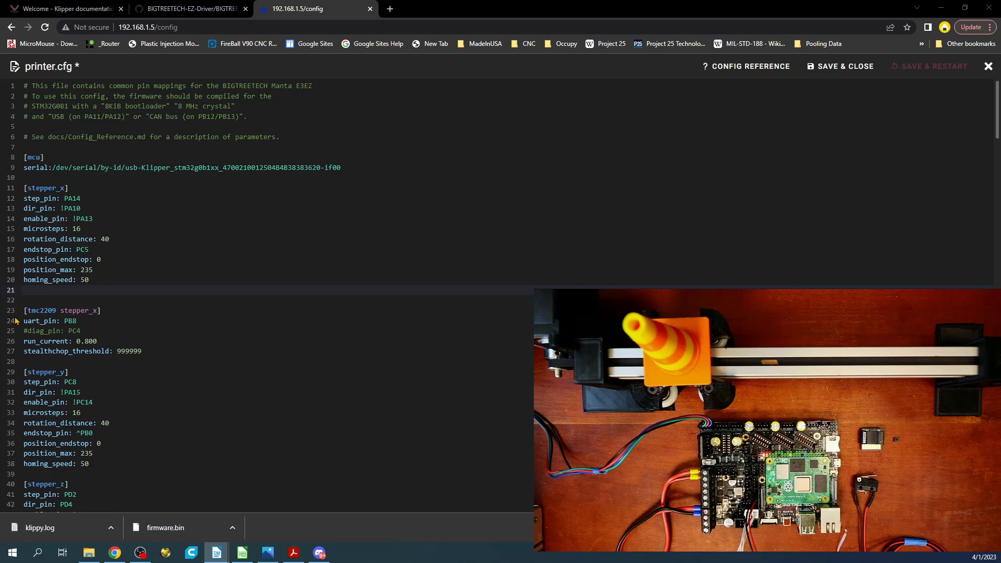
left_click(31, 287)
type("homing_retract_dist: 0")
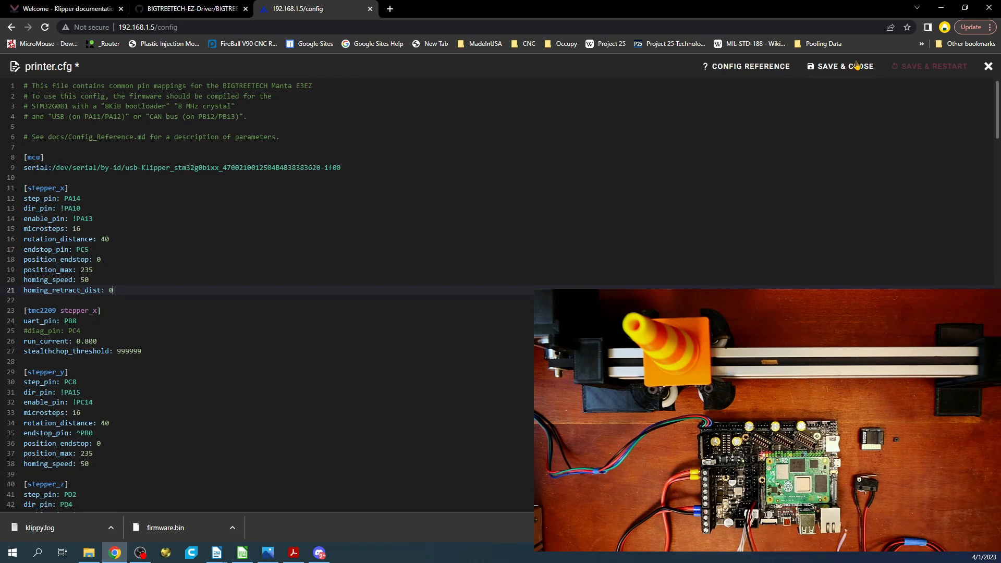
left_click(841, 66)
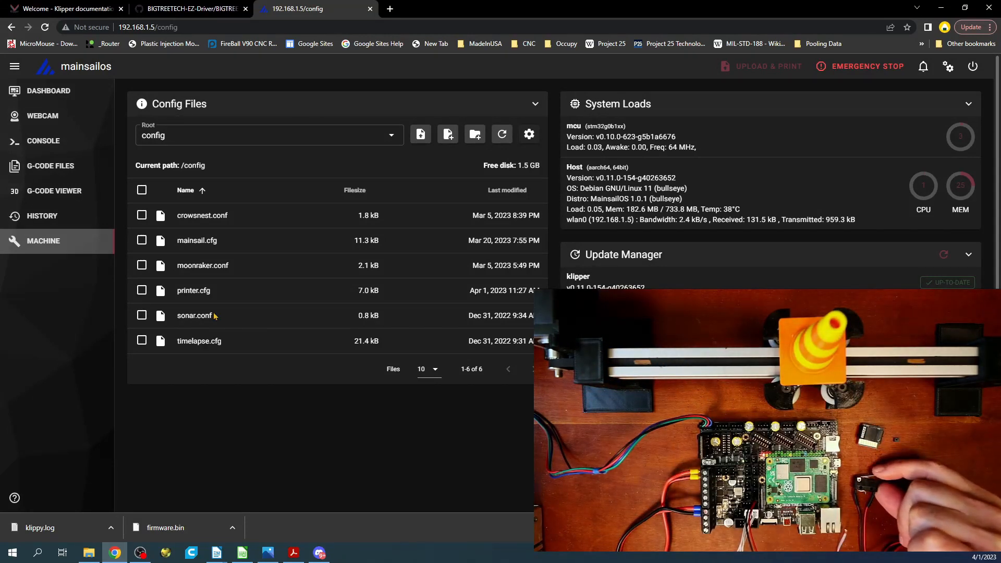
Step: Return to the dashboard and home the X axis again with G28 X, actuating the endstop switch by hand
left_click(87, 94)
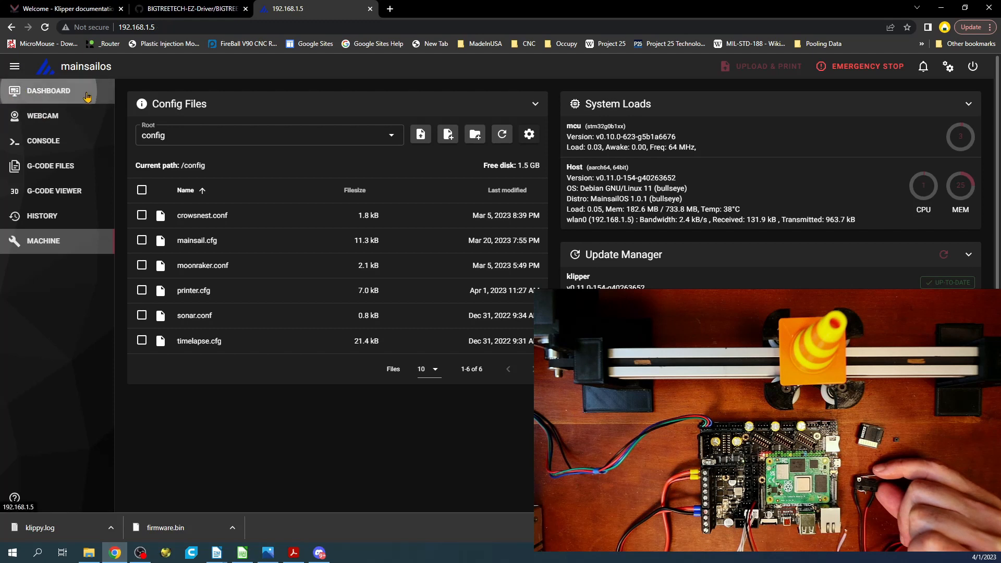
left_click(757, 133)
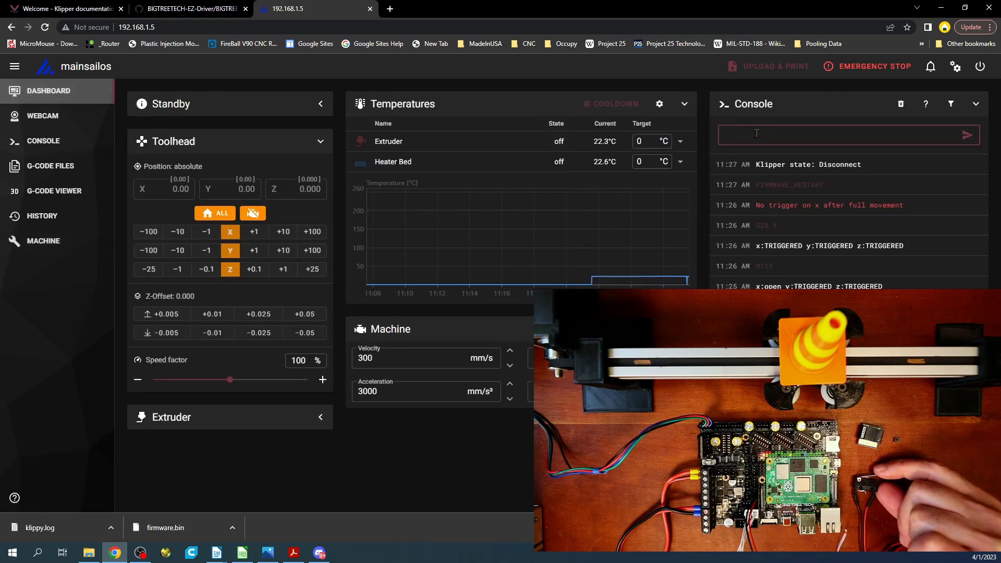
type("G28 X")
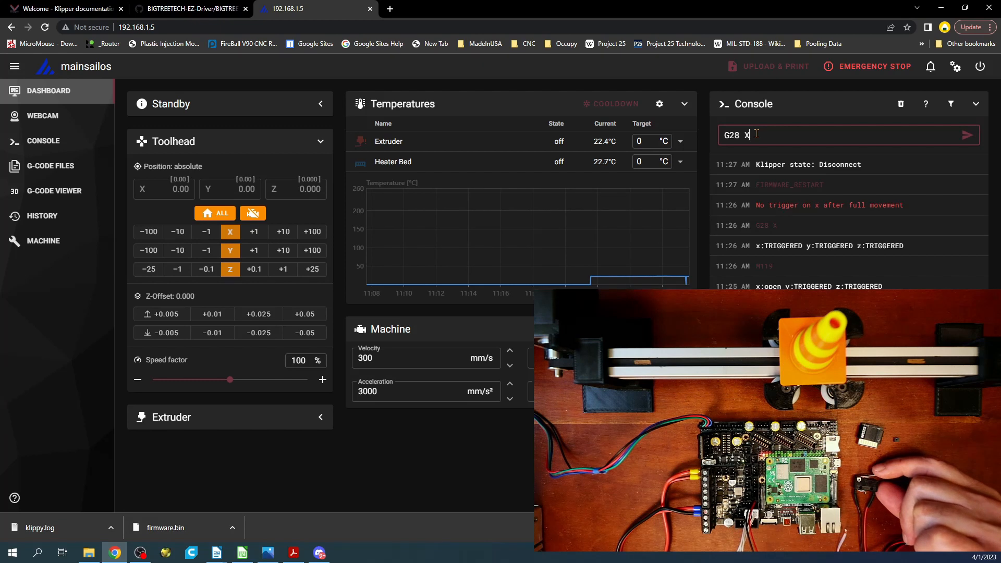
key("Return")
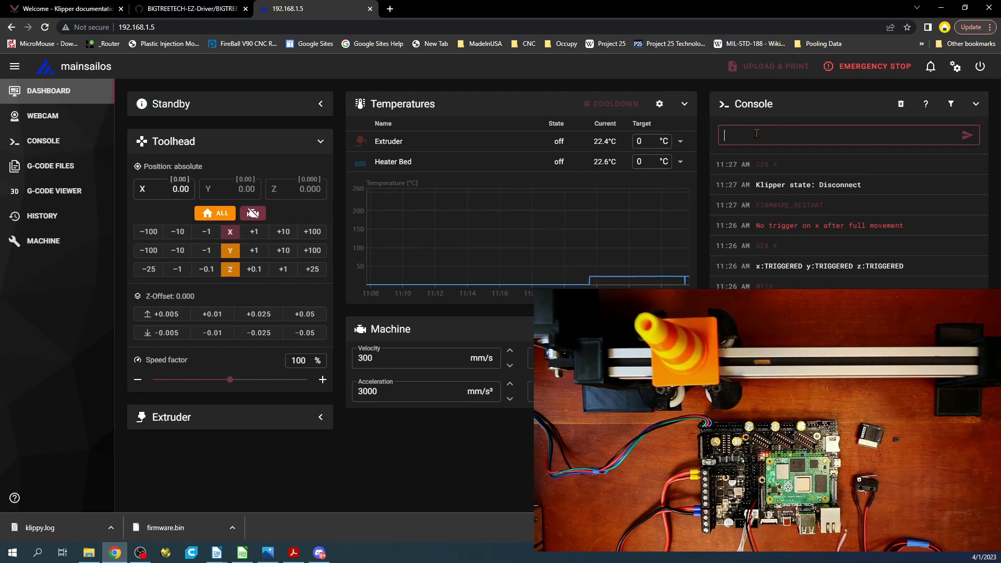
left_click_drag(877, 185, 136, 178)
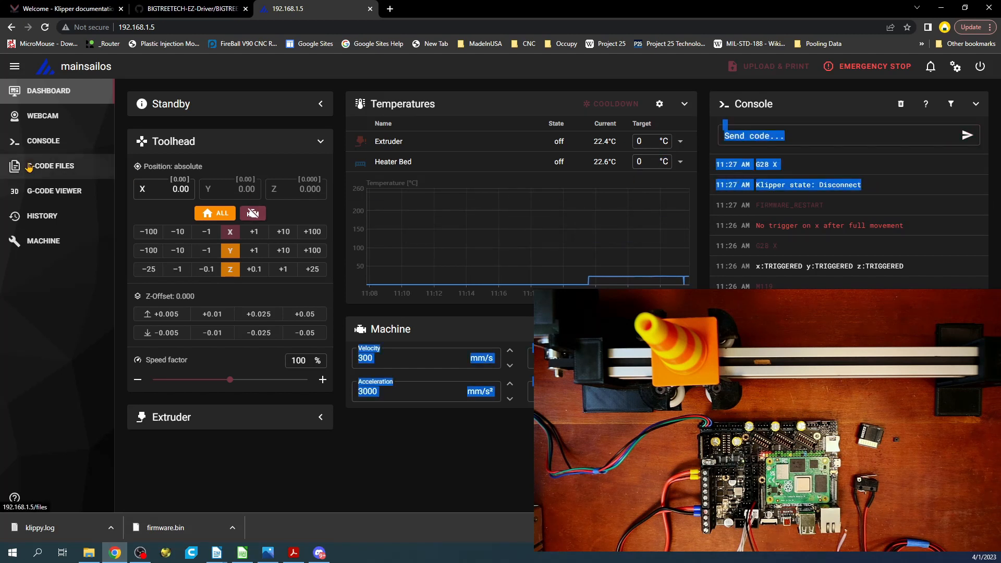
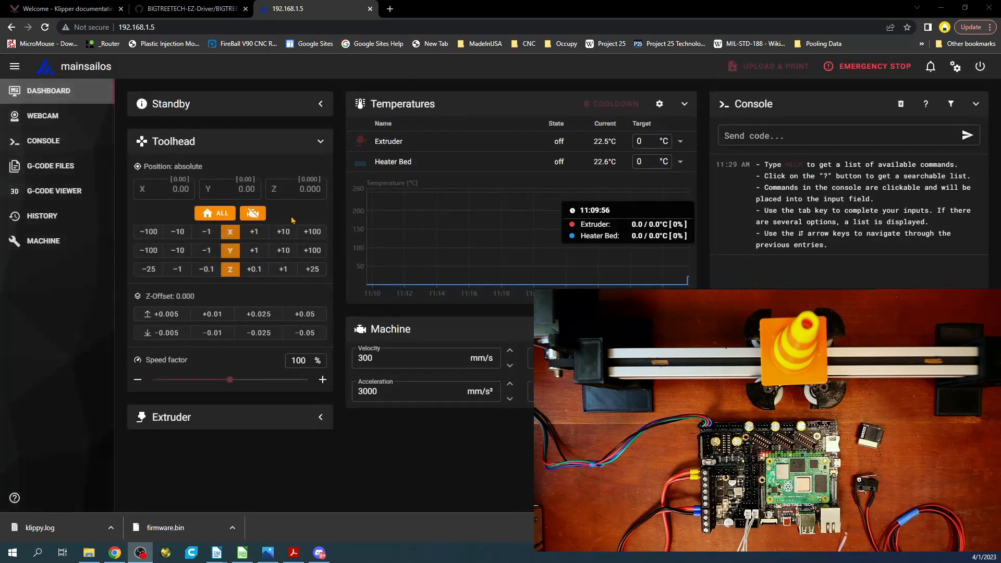
Step: Open printer.cfg from the machine's config files and uncomment diag_pin: PC4 in the [tmc2209 stepper_x] section
left_click(38, 243)
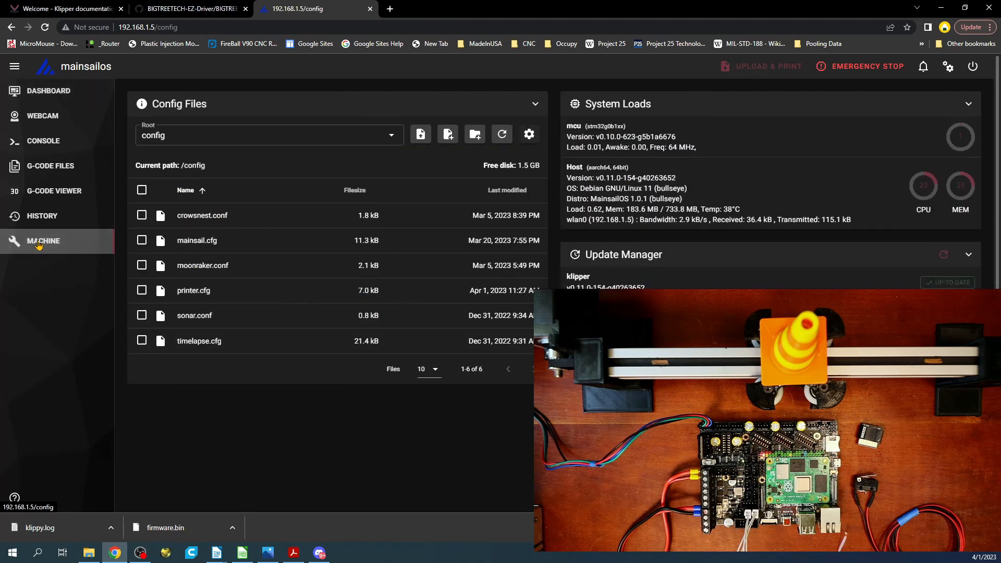
left_click(204, 291)
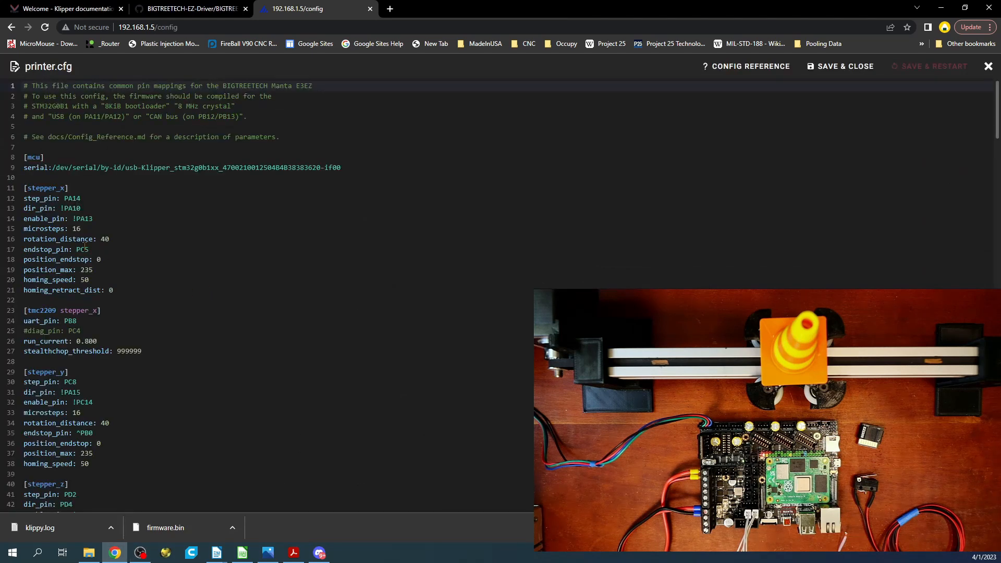
left_click(77, 250)
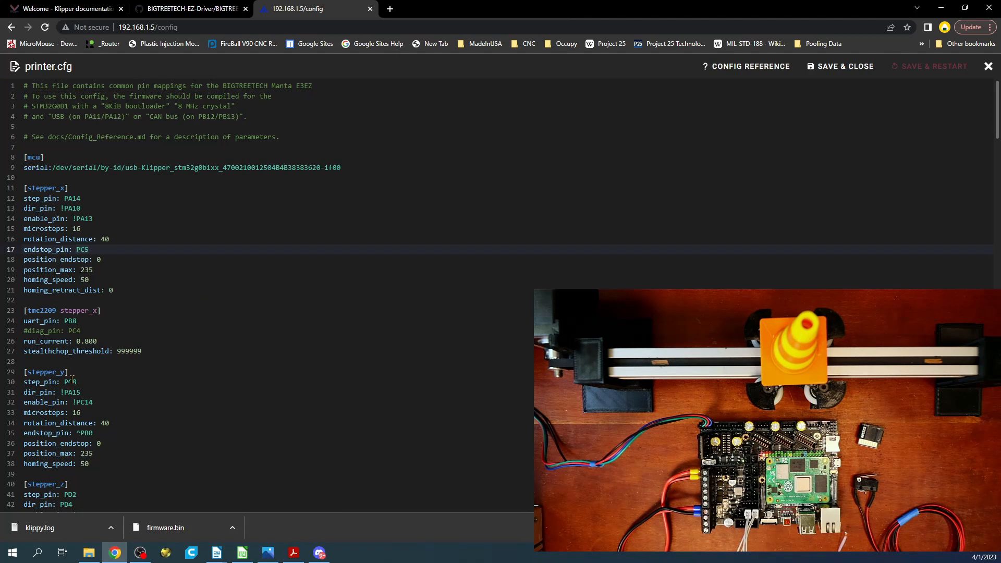
left_click(82, 331)
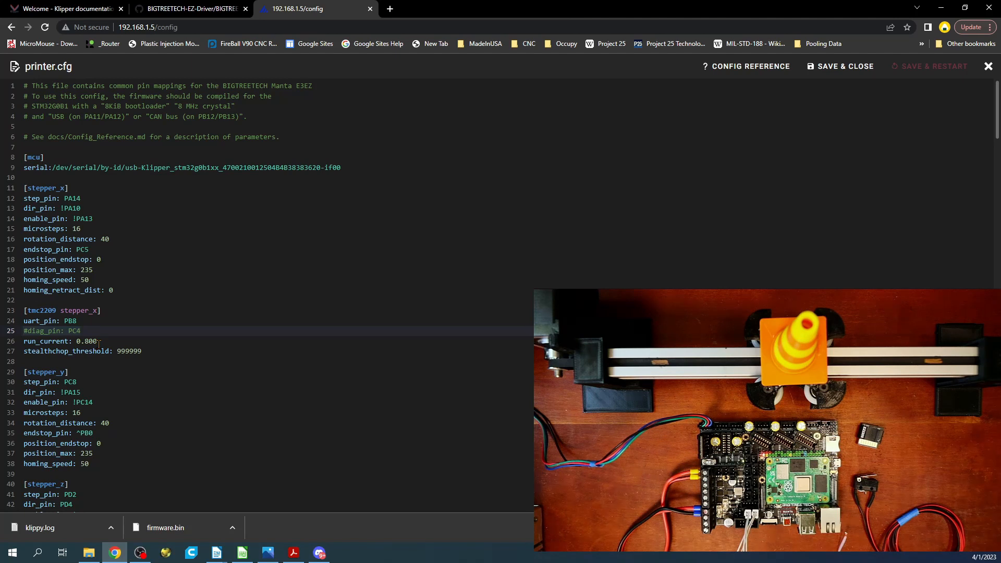
key("ctrl+slash")
Step: Set endstop_pin in the [stepper_x] section to tmc2209_stepper_x:virtual_endstop
left_click(91, 251)
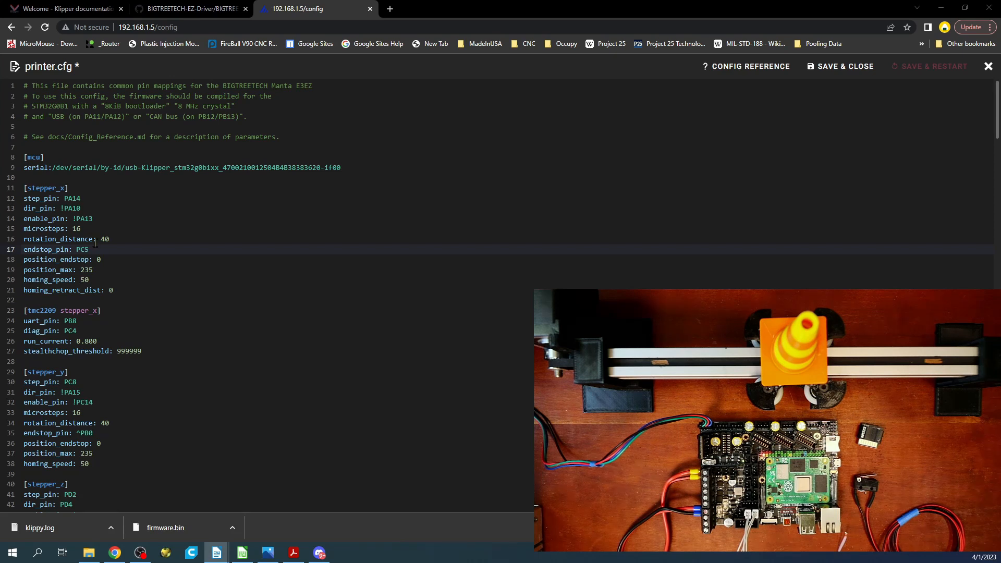
left_click(86, 250)
left_click_drag(86, 250, 77, 251)
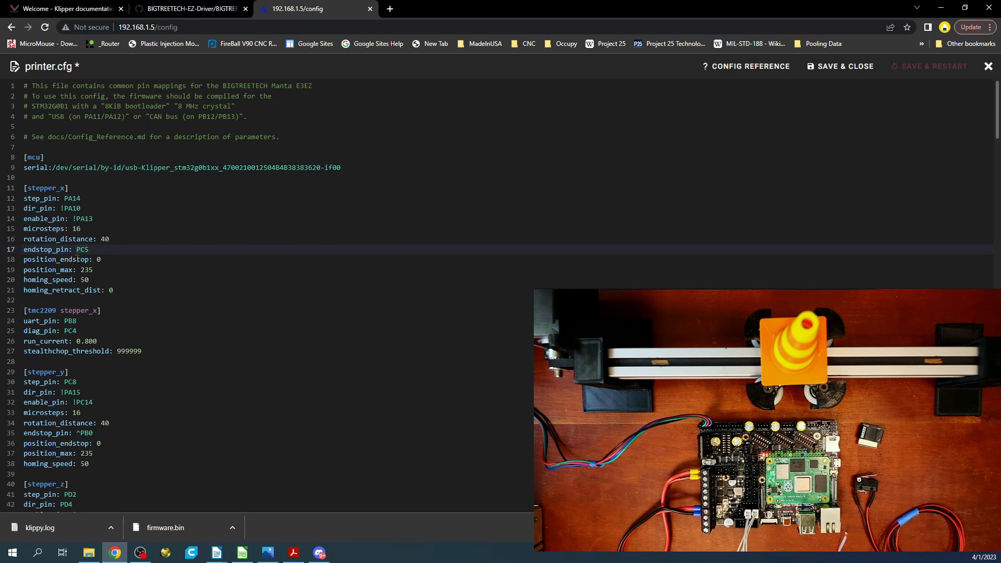
type("tmc2209_stepper_x:virtual_endstop")
left_click(92, 311)
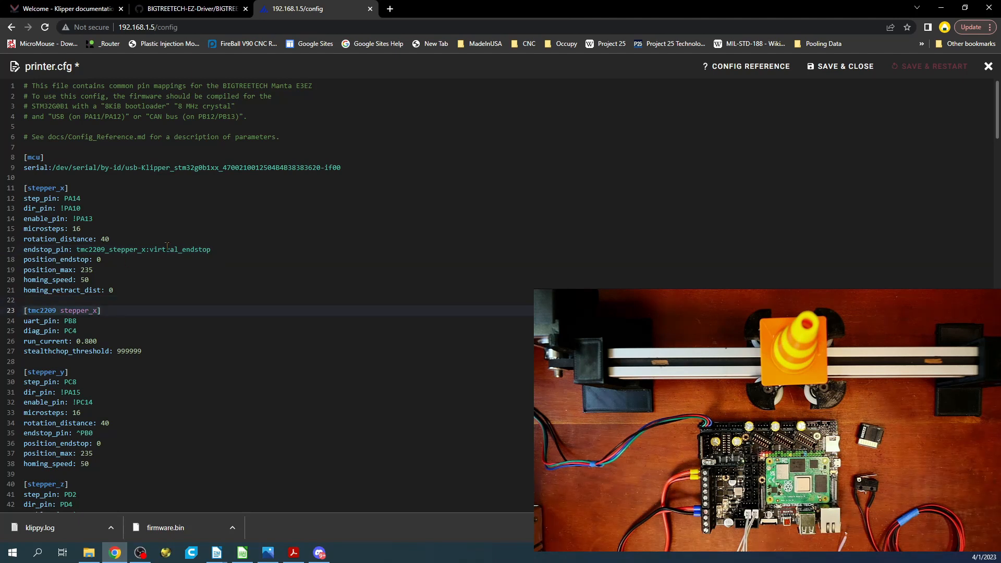
left_click(144, 250)
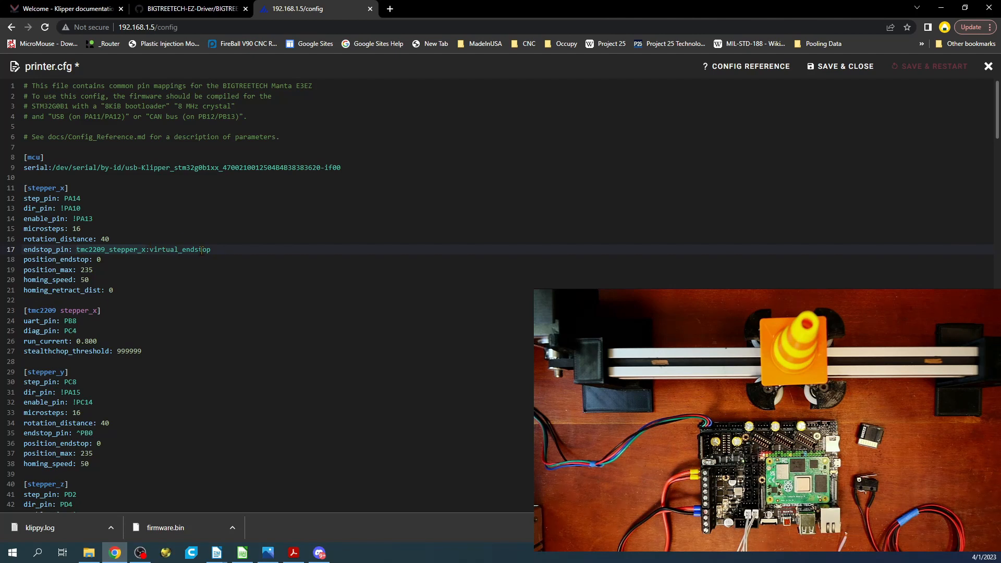
left_click(76, 330)
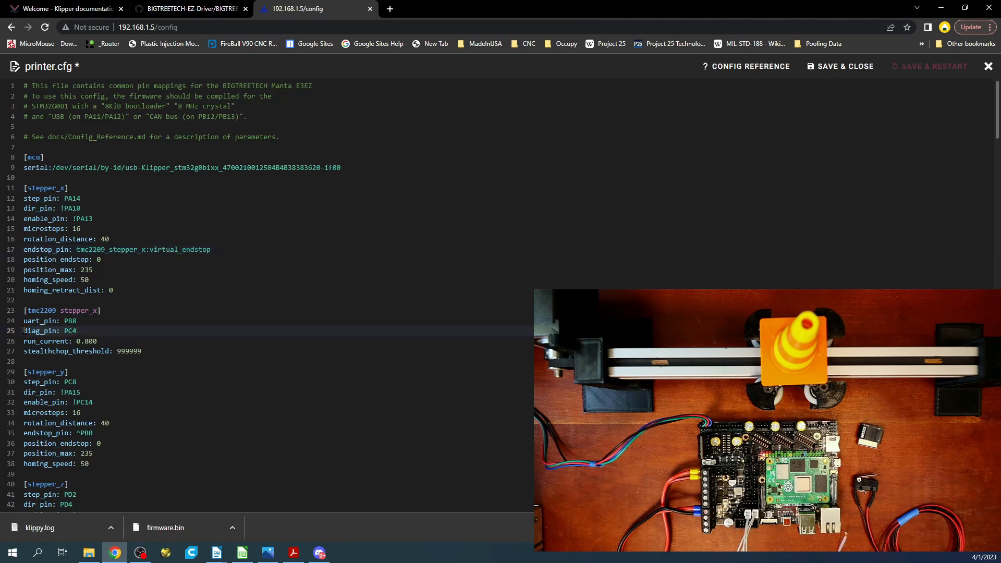
left_click(149, 351)
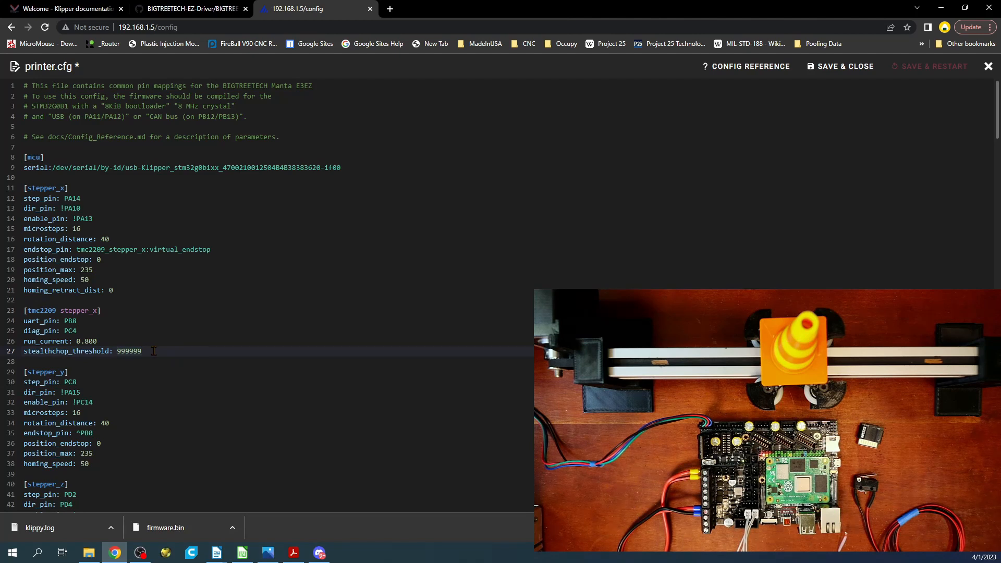
left_click_drag(143, 351, 118, 352)
type("1")
key("ctrl+z")
Step: Save printer.cfg and restart the firmware
left_click(931, 72)
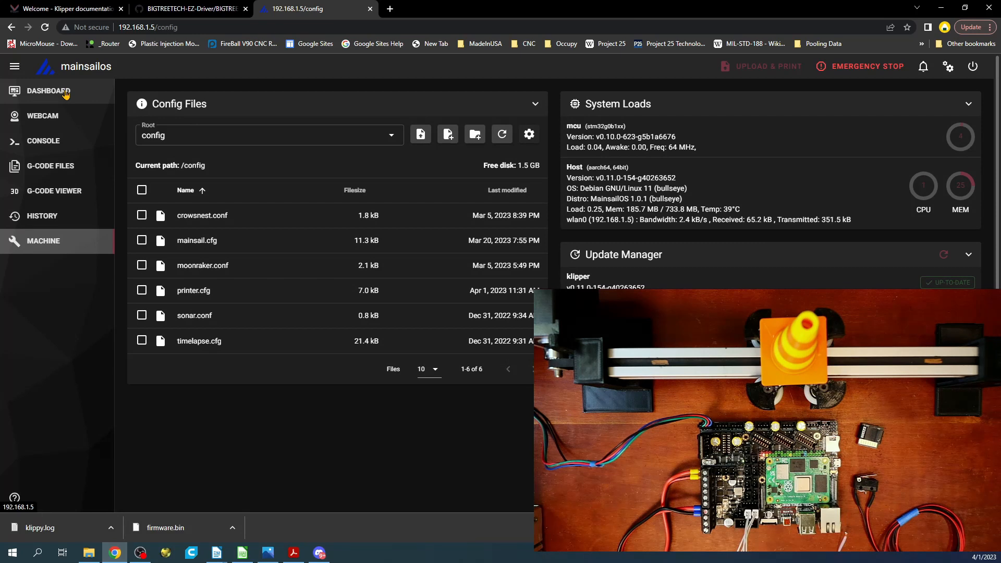
Step: Try to home the X axis with G28 X from the dashboard, and halt the machine with an emergency stop
left_click(65, 93)
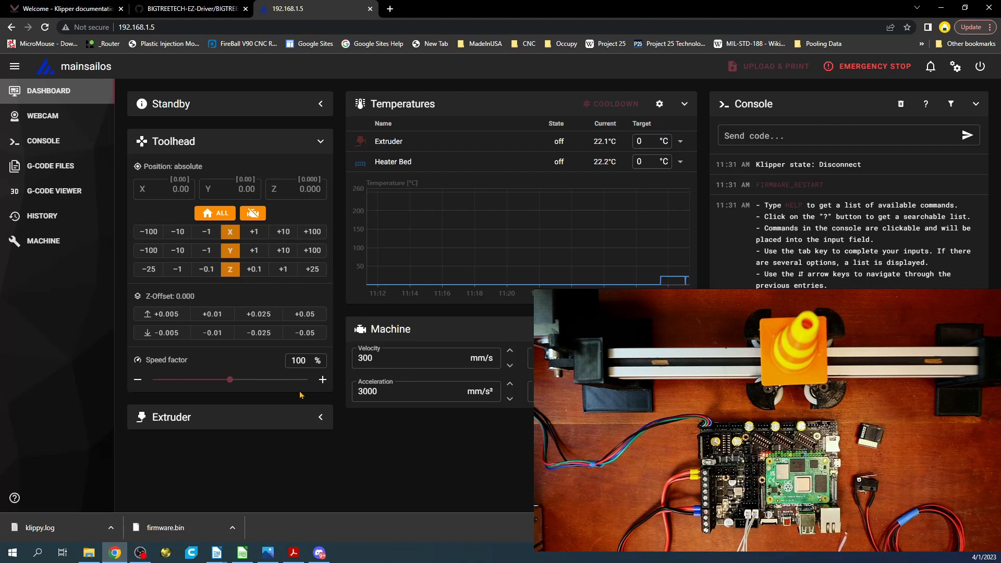
left_click(791, 133)
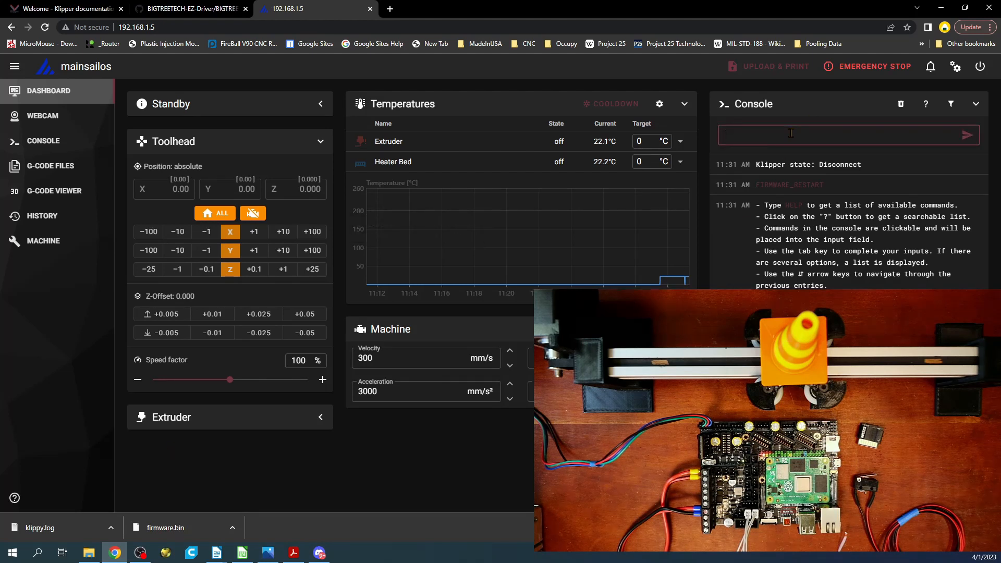
type("G28 X")
key("Return")
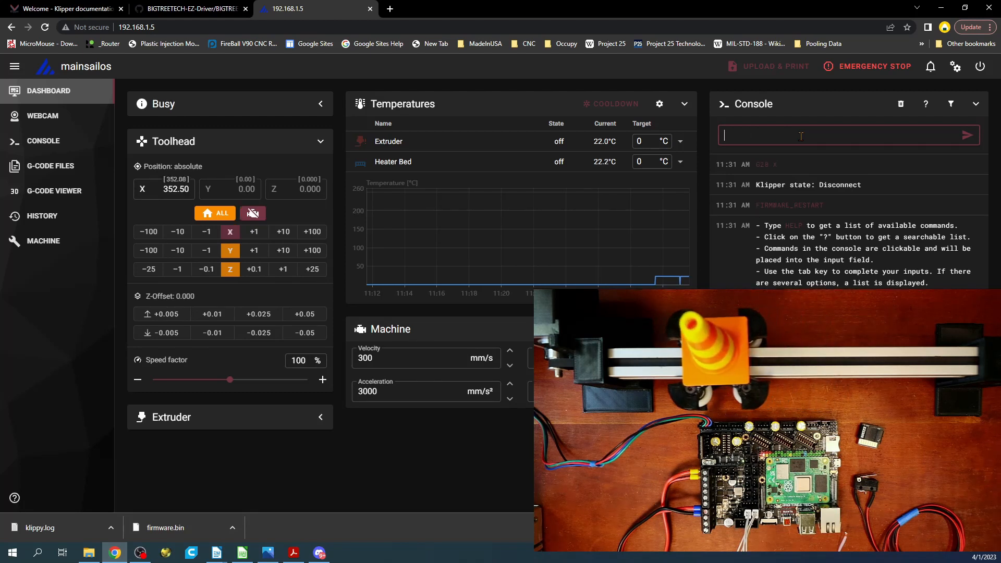
left_click(869, 66)
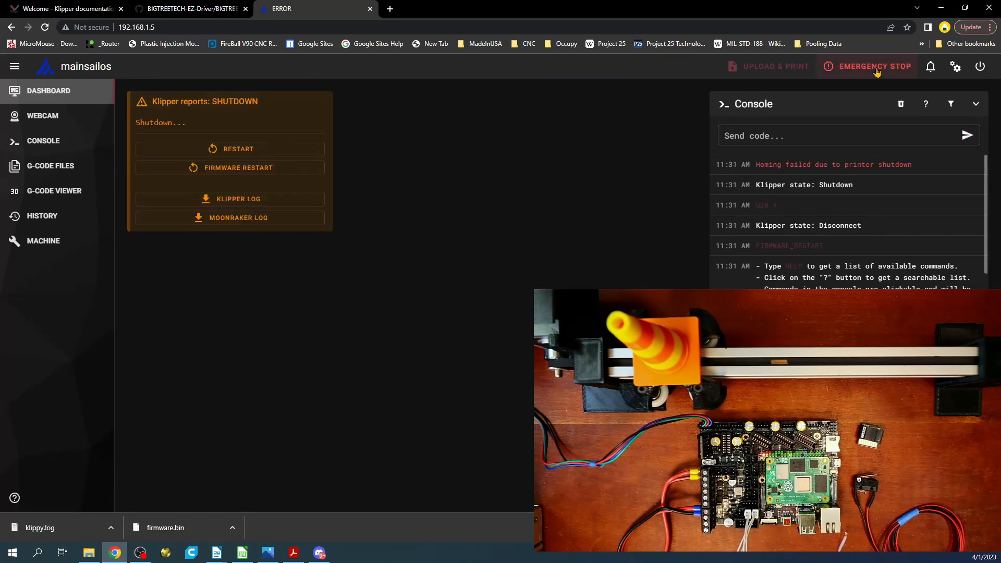
Step: Reopen printer.cfg, add driver_SGTHRS: 127 below stealthchop_threshold in the [tmc2209 stepper_x] section, and save it with a firmware restart
left_click(43, 241)
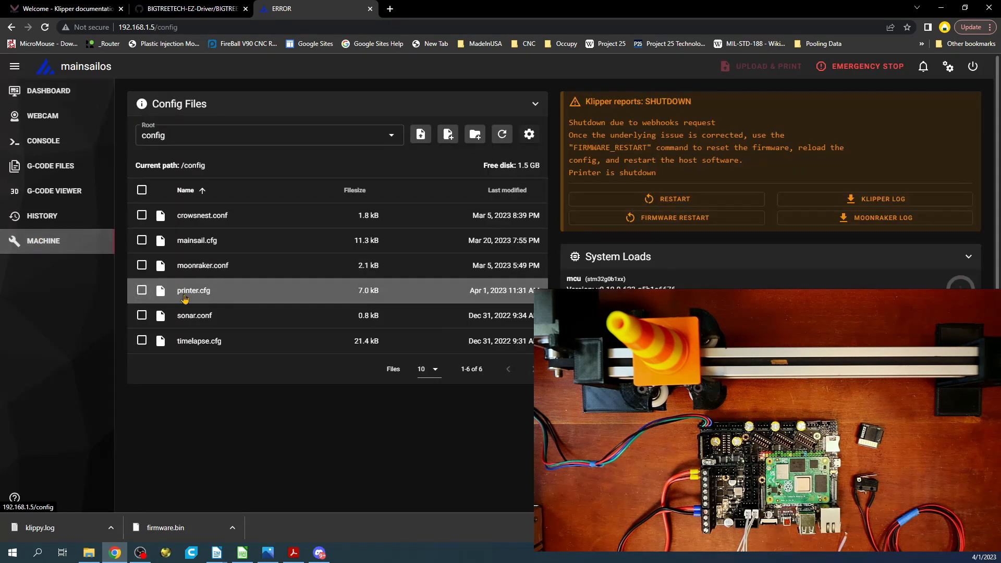
left_click(193, 292)
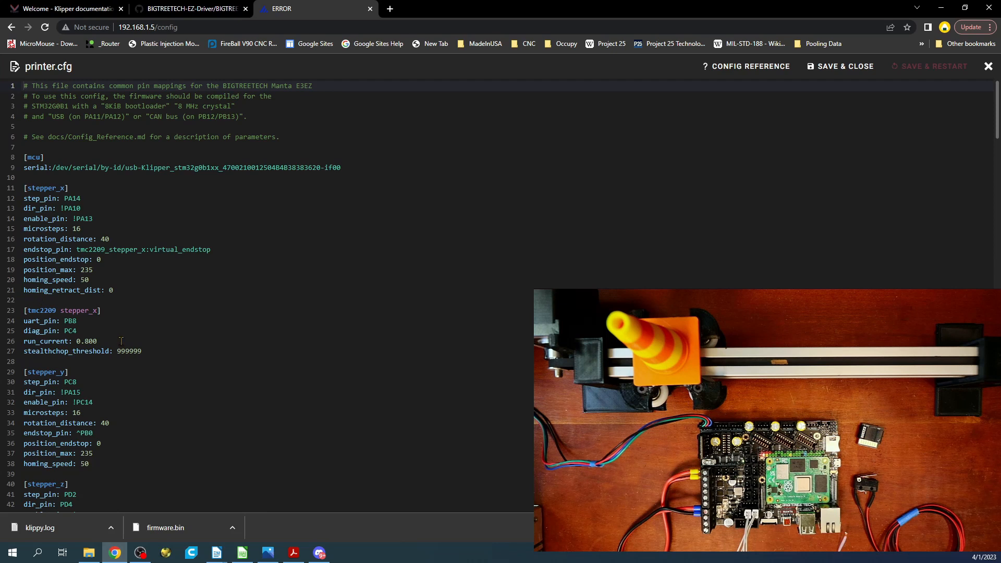
left_click(162, 352)
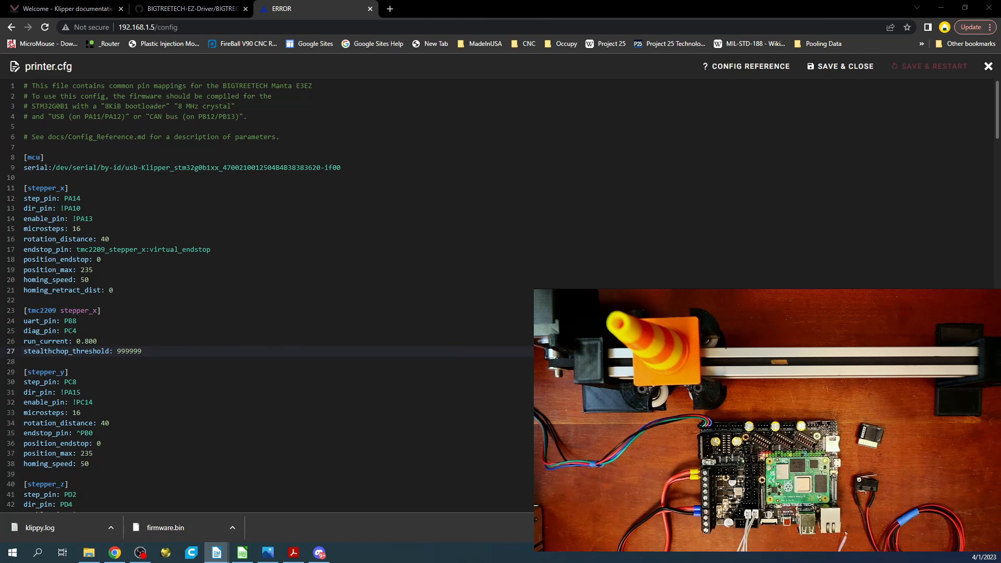
left_click(26, 362)
type("driver_SGTHRS: 127")
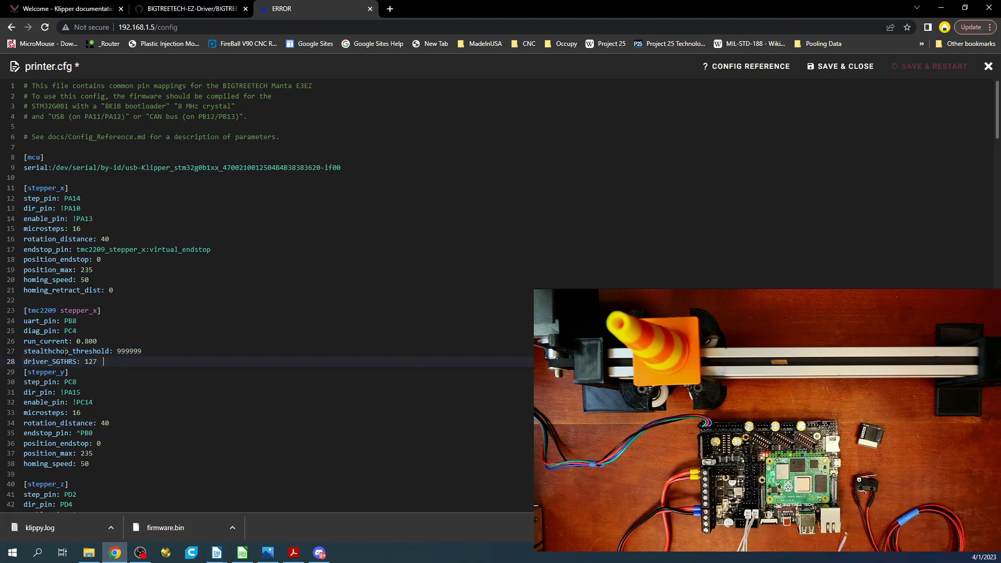
key("Return")
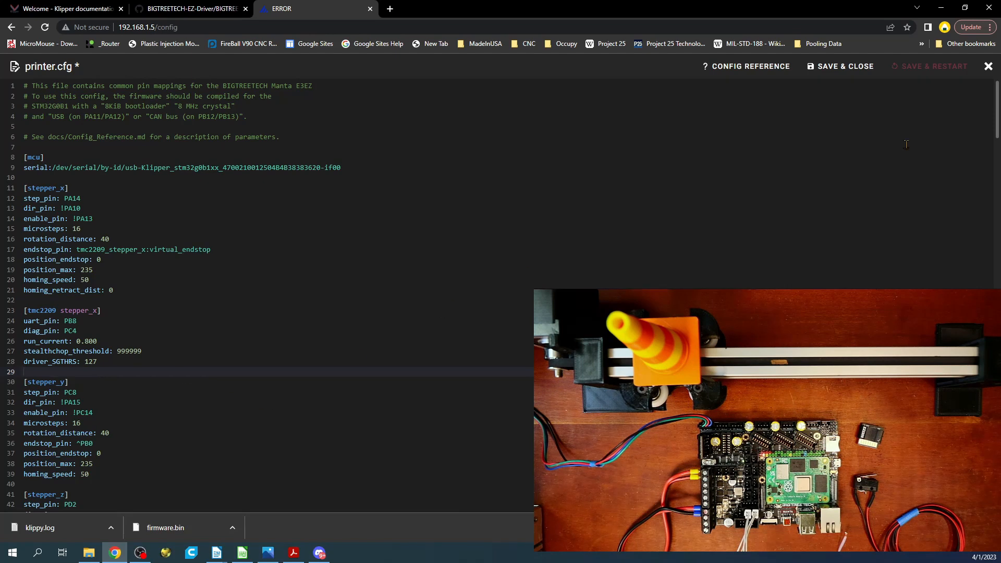
left_click(922, 76)
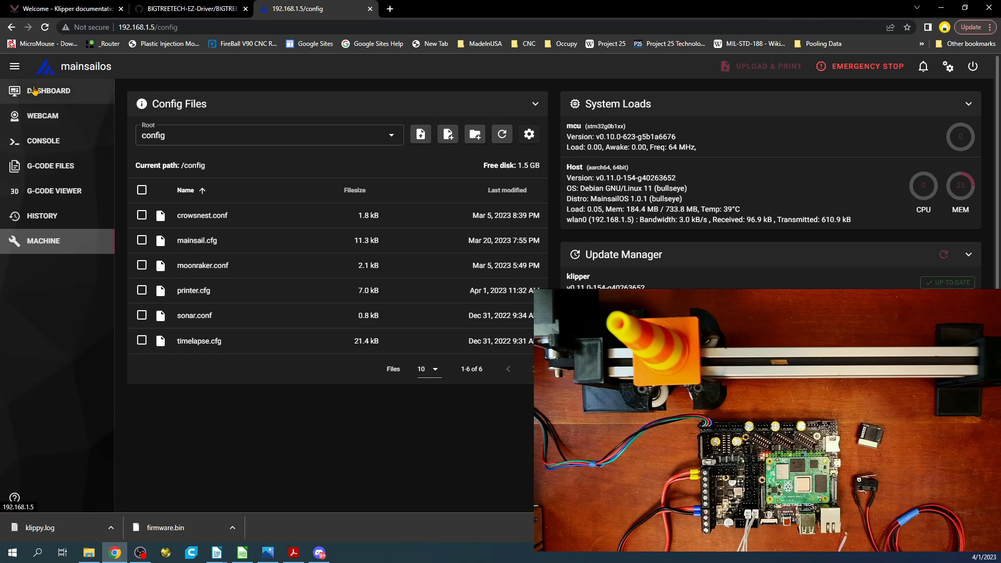
Step: Return to the dashboard and home the X axis with G28 X
left_click(34, 90)
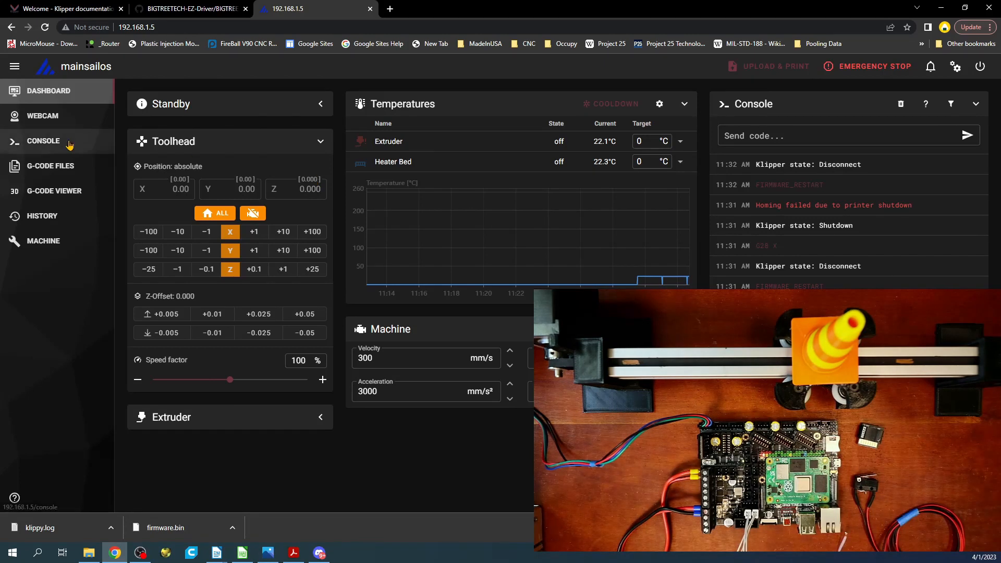
left_click(784, 135)
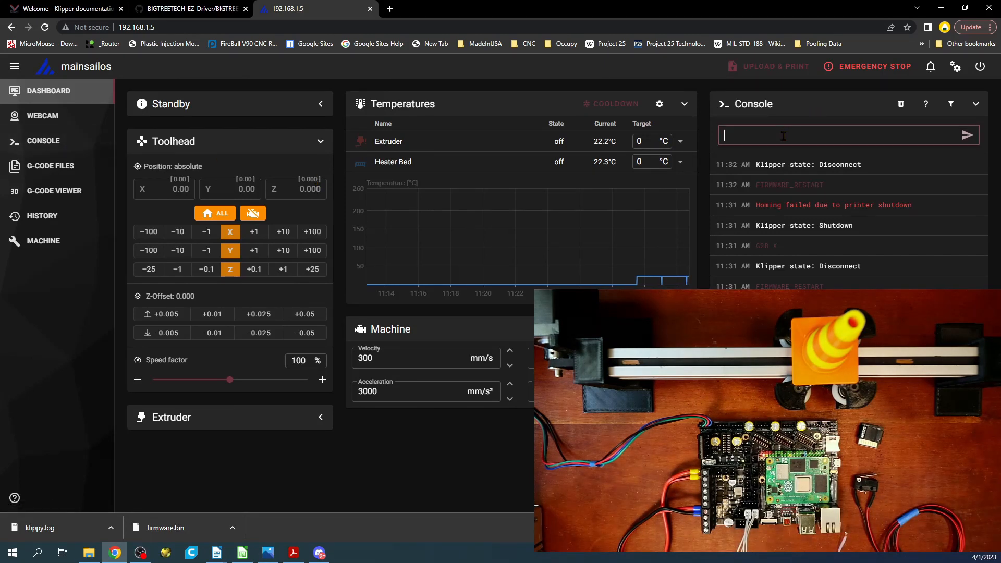
type("G")
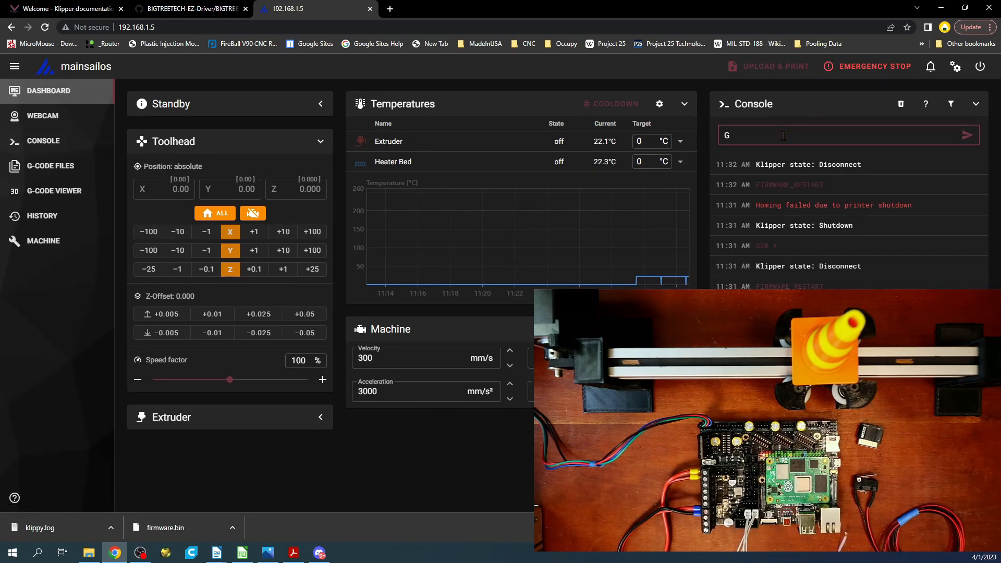
type("28 X")
key("Return")
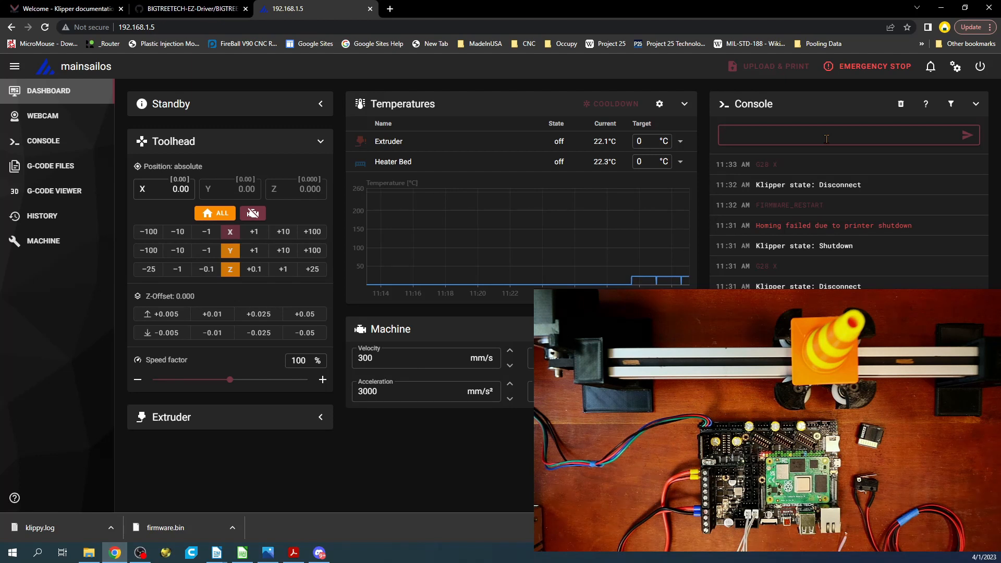
Step: Query the endstop states with M119 and highlight the X endstop's state in the console response
type("M119")
key("Return")
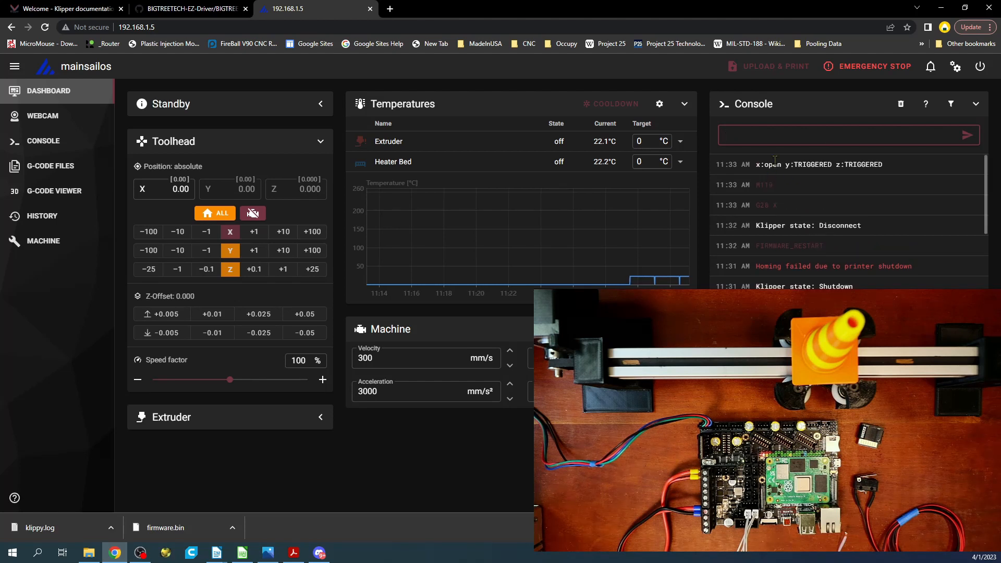
left_click_drag(781, 165, 756, 165)
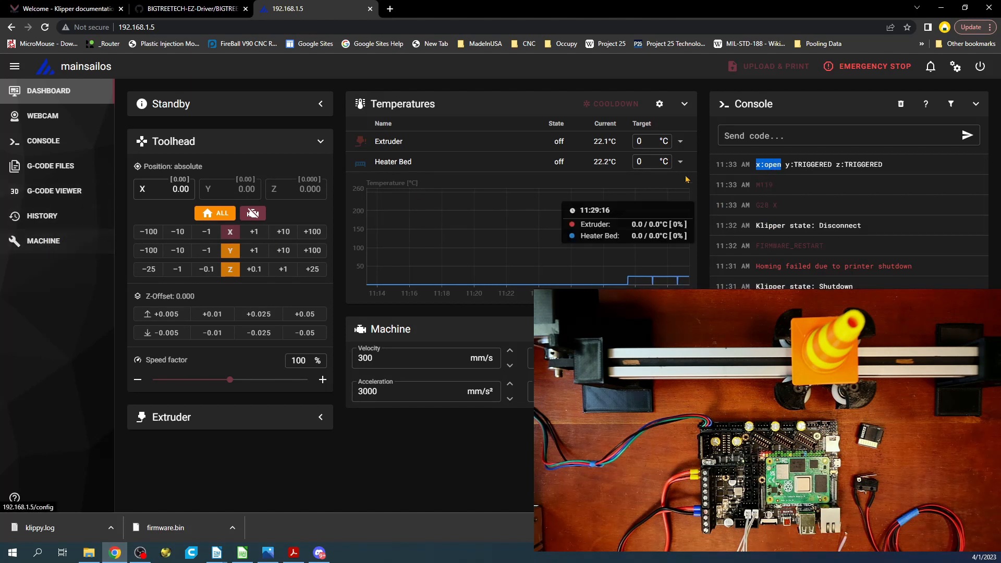
Step: Home the X axis again with G28 X using the virtual endstop
left_click(776, 135)
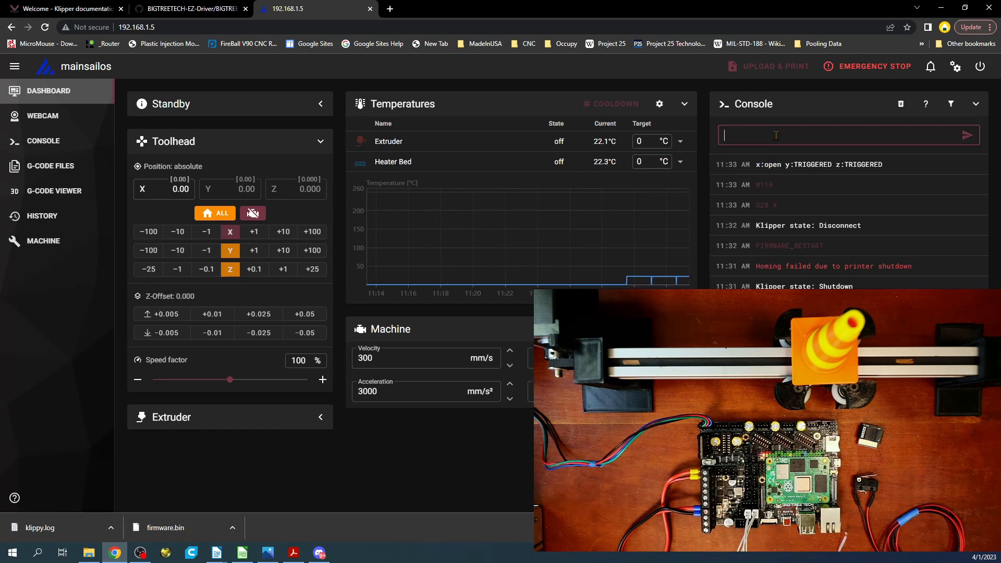
type("G28 X")
key("Return")
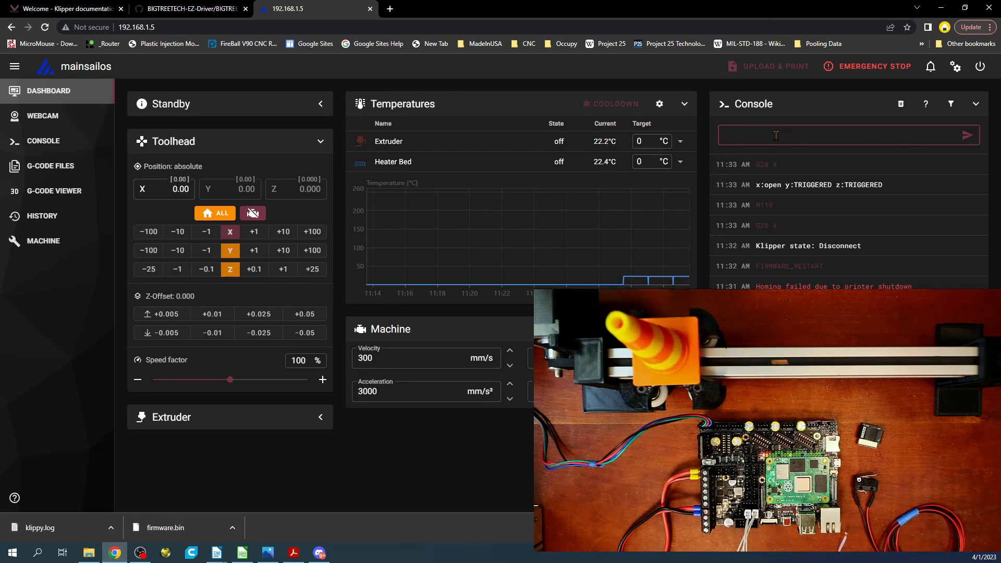
Step: Jog the X axis by +10 twice and by +100 once, away from the home position
left_click(283, 231)
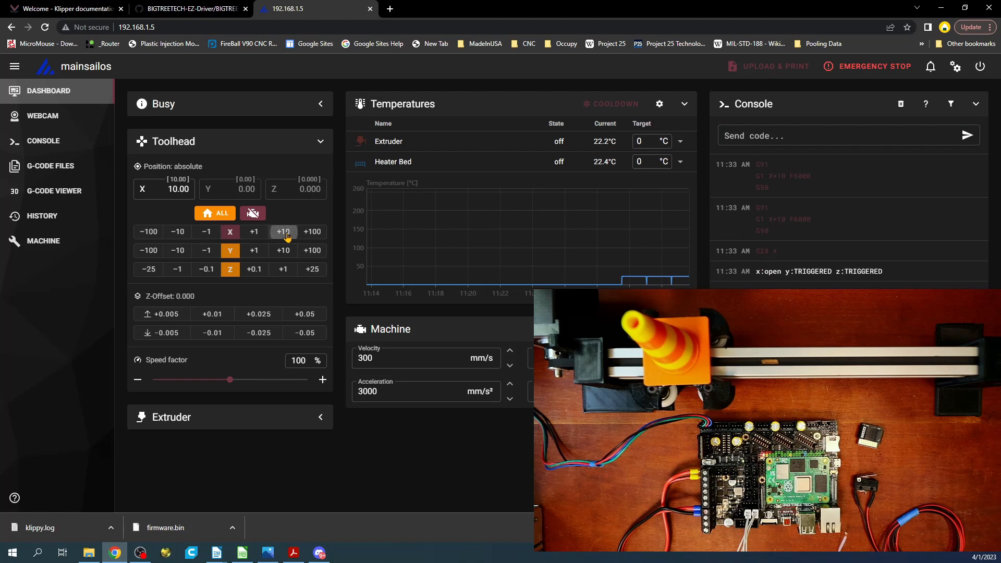
left_click(283, 231)
left_click(312, 232)
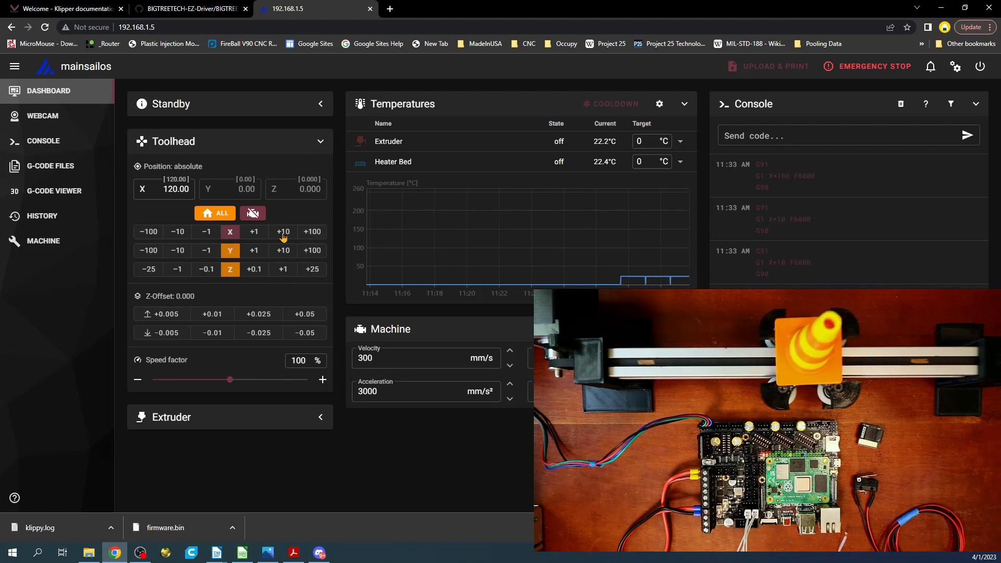
Step: Repeat the X homing with G28 X and jog the axis by +100 away from home
left_click(750, 135)
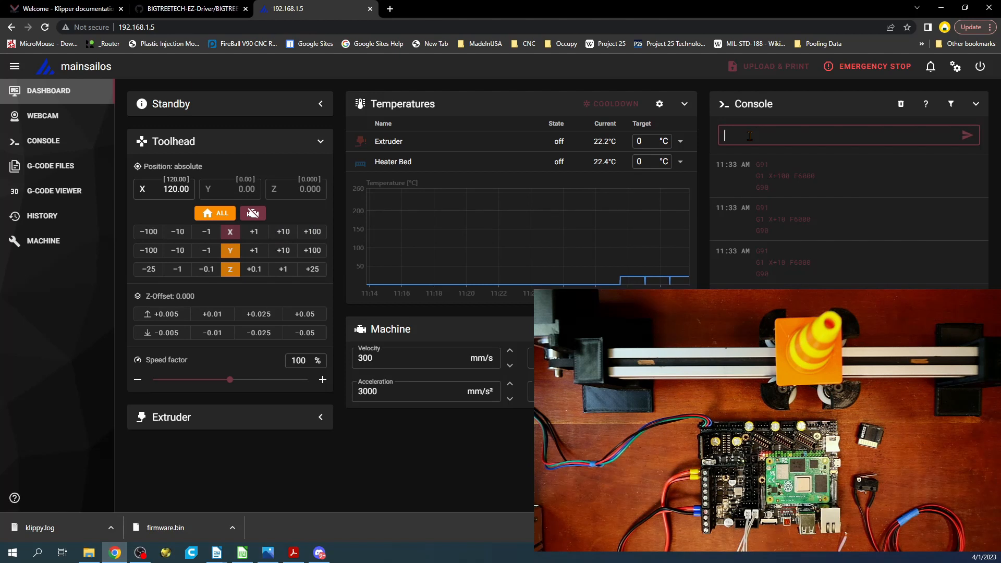
type("G28 X")
key("Return")
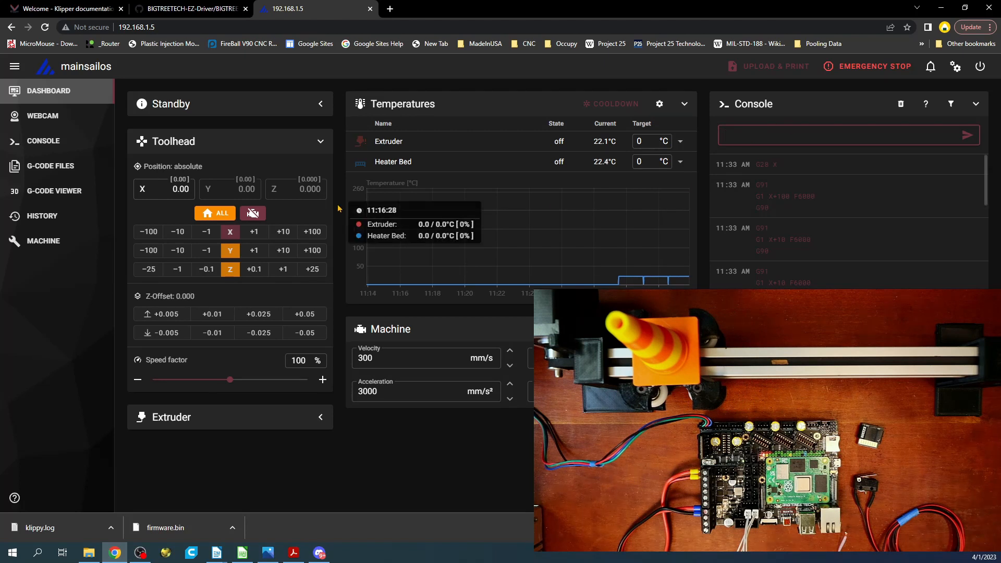
left_click(310, 233)
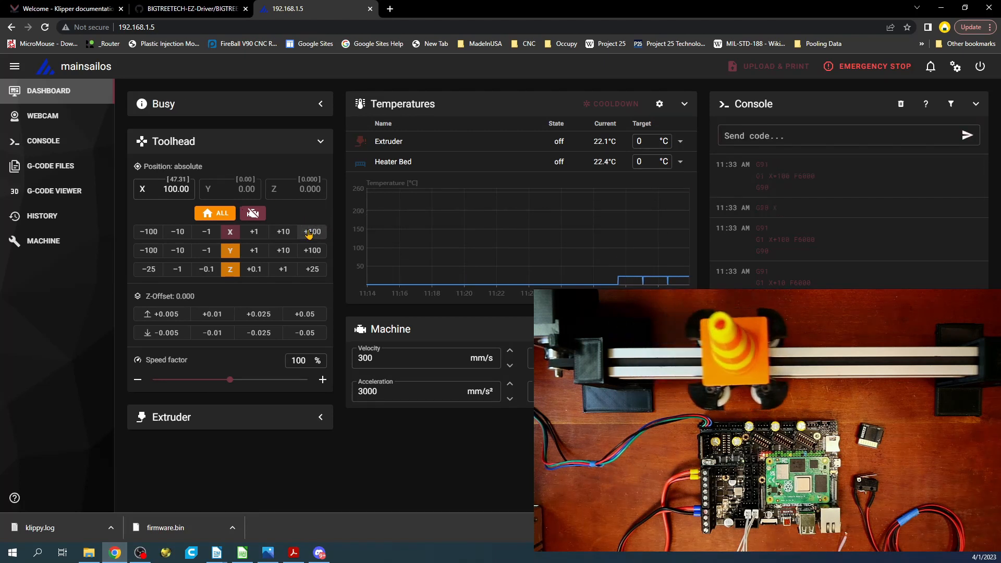